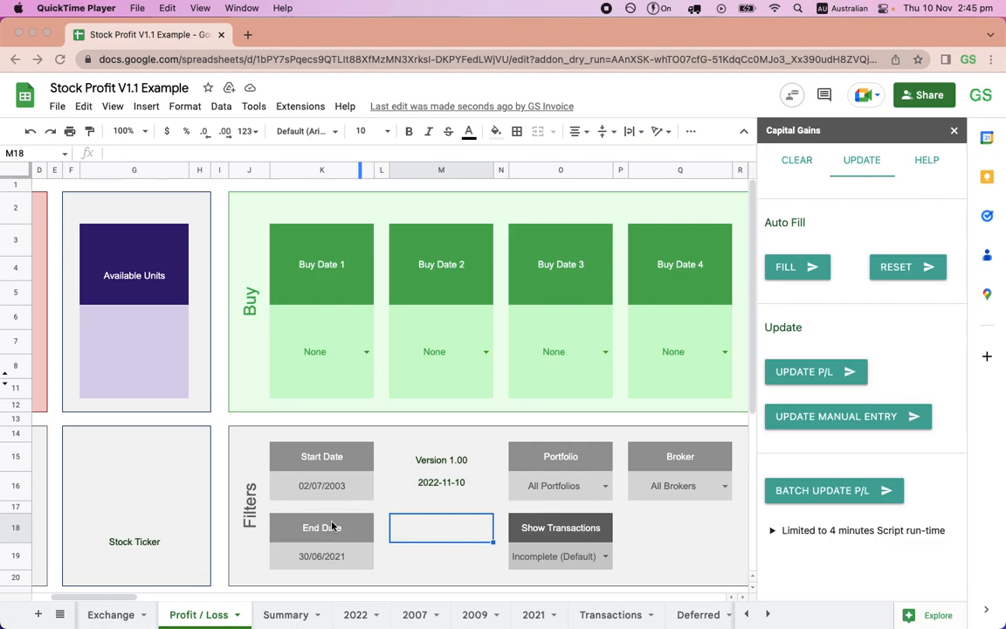
# Review the available choices in the Portfolio filter of the Profit / Loss sheet.
pyautogui.click(605, 486)
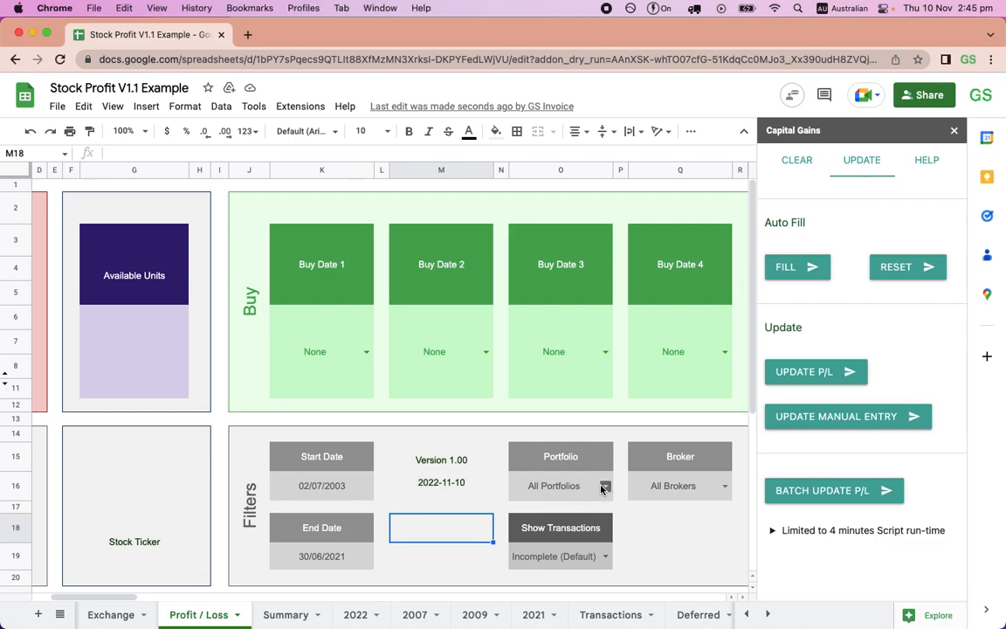
pyautogui.doubleClick(605, 486)
pyautogui.click(616, 487)
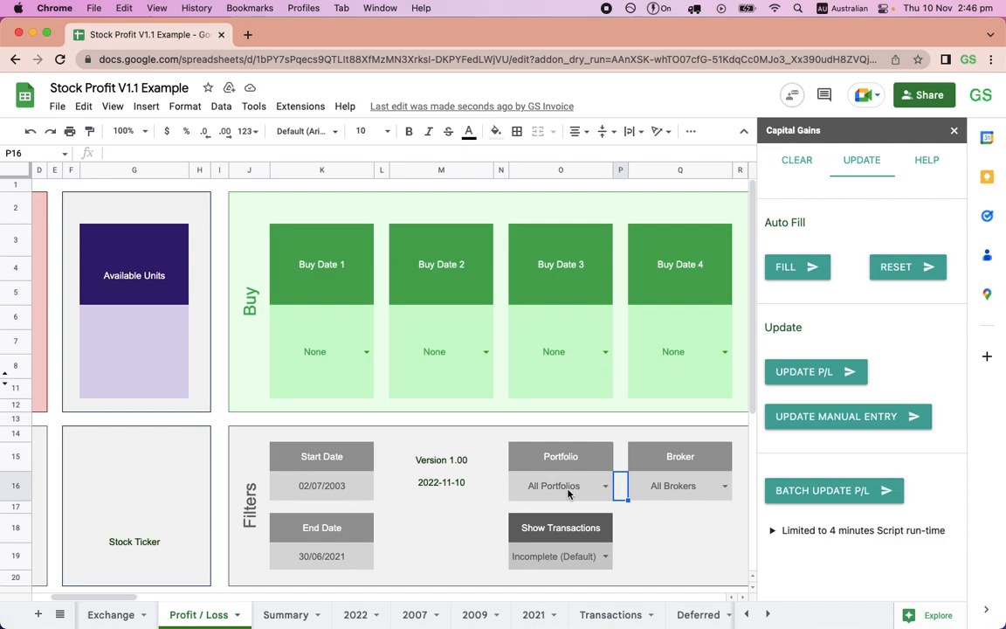
# Examine the choices offered by the Broker filter, leaving its selection as it is.
pyautogui.click(661, 487)
pyautogui.hscroll(1, 647, 560)
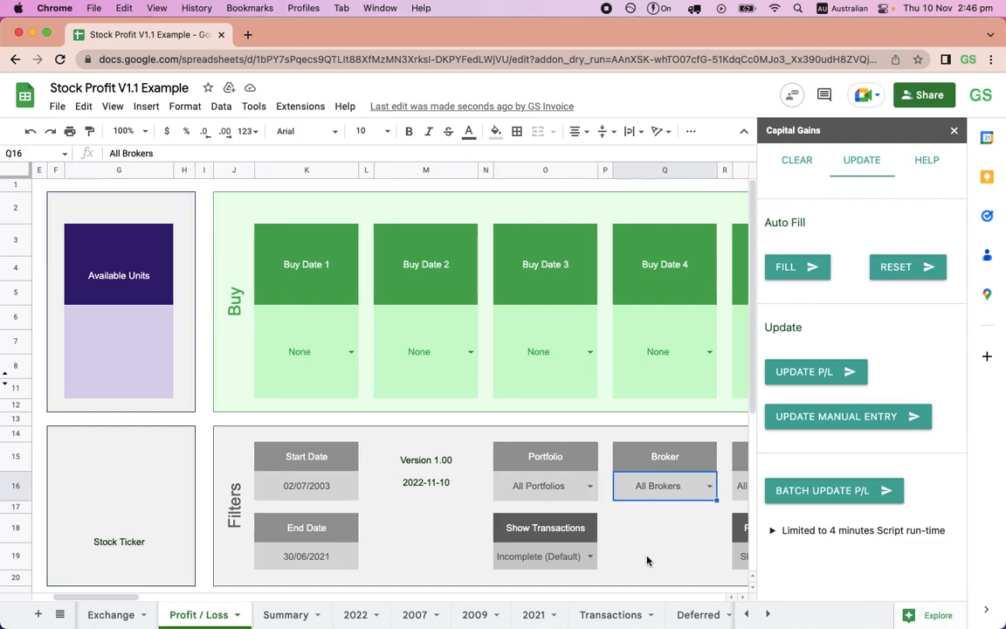
pyautogui.hscroll(1, 647, 560)
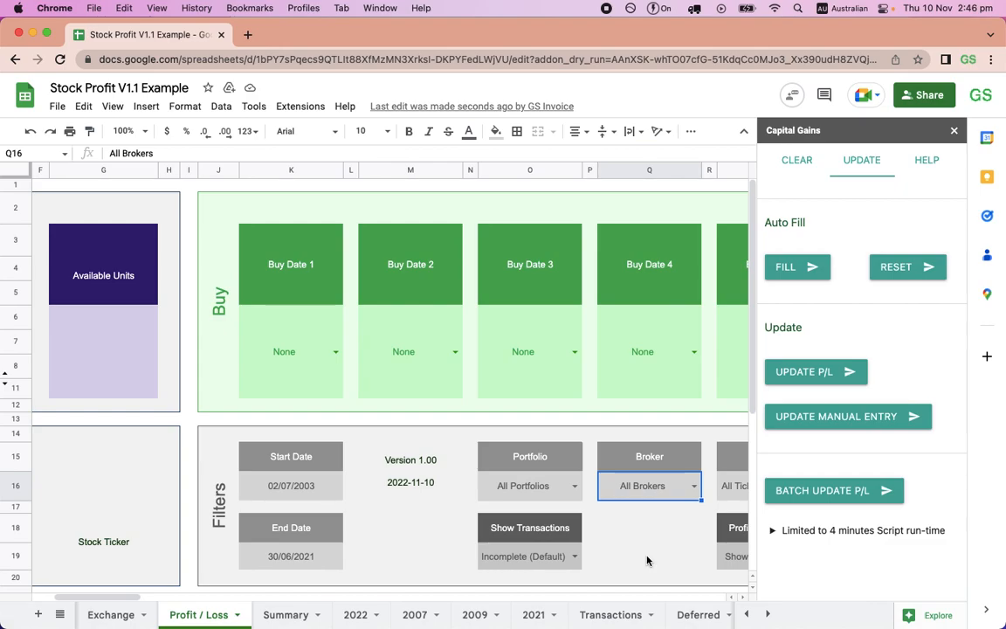
pyautogui.hscroll(8, 647, 559)
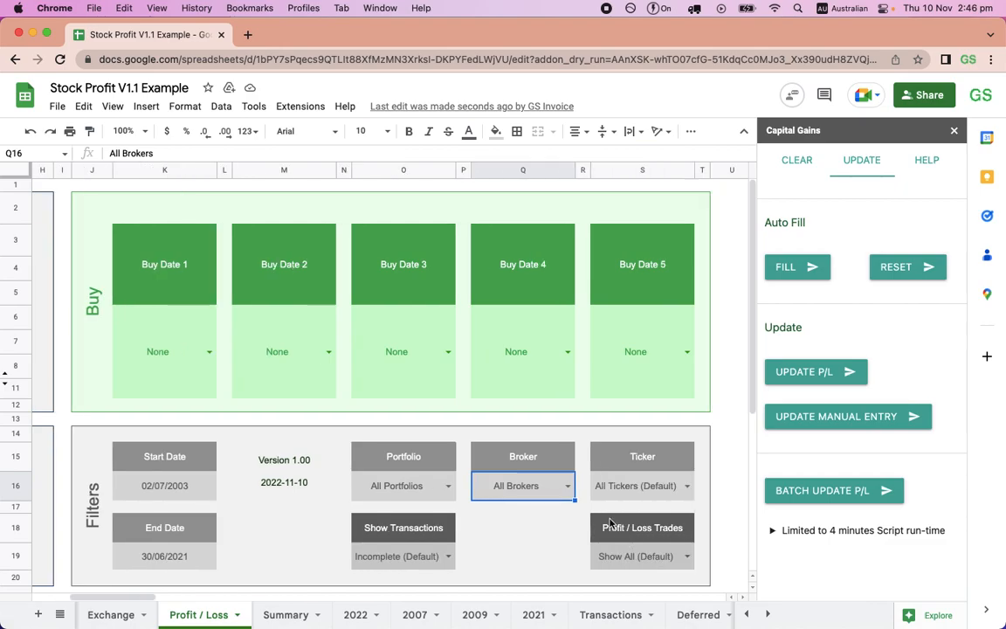
pyautogui.click(568, 485)
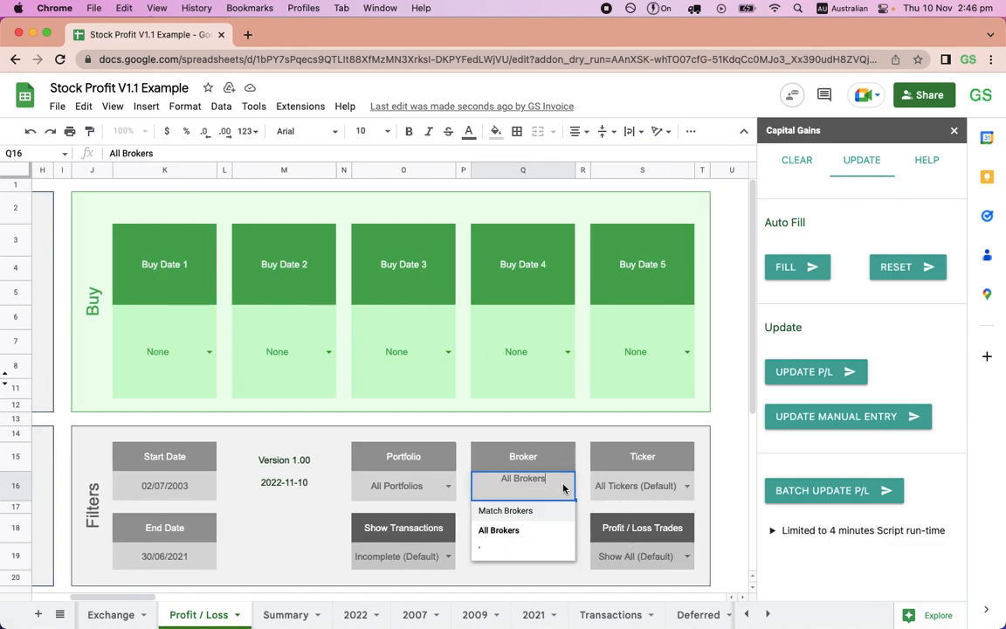
pyautogui.click(584, 420)
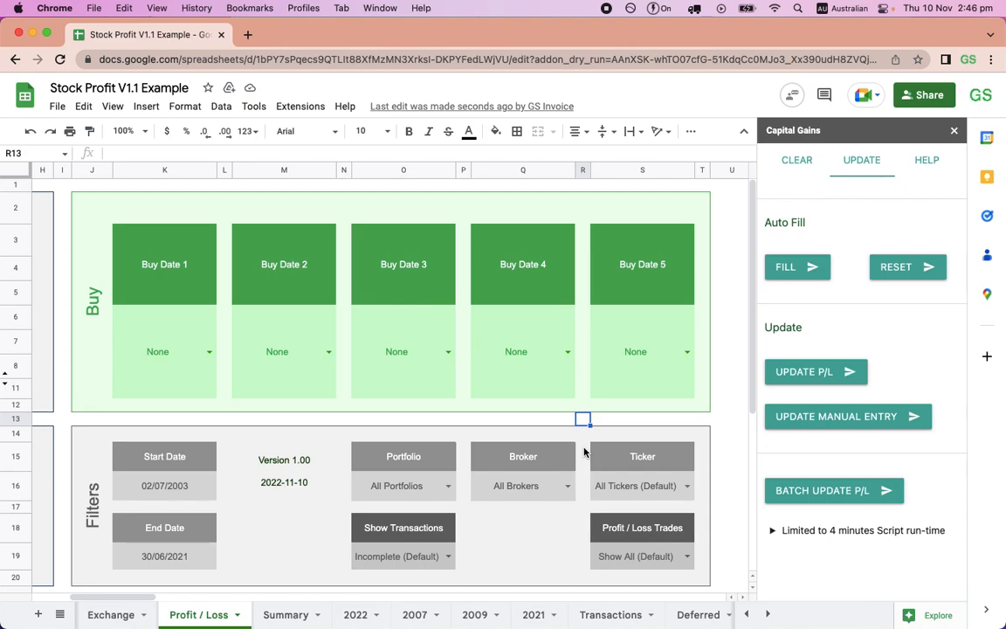
pyautogui.click(543, 533)
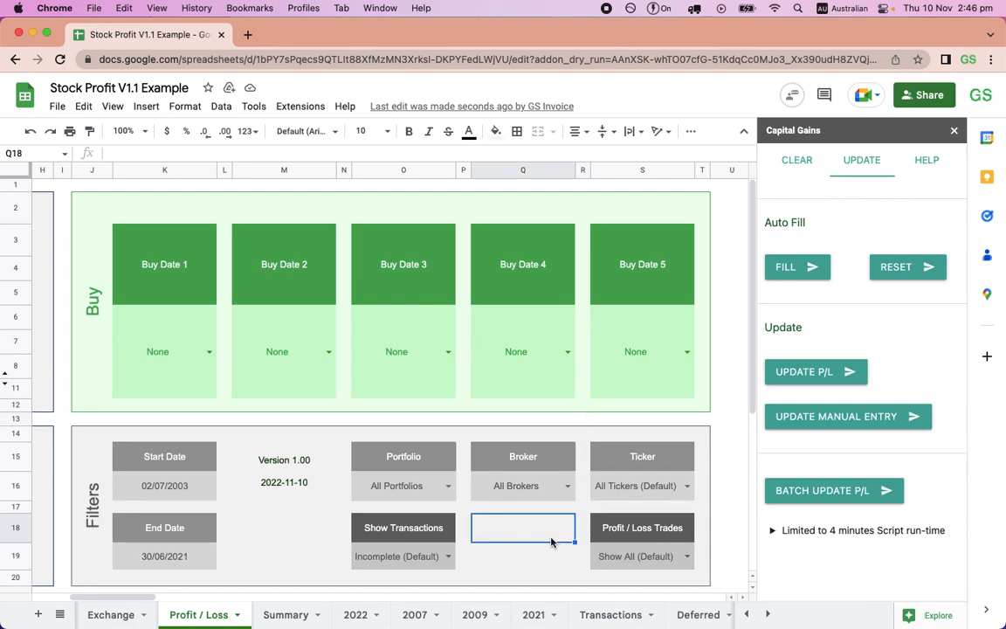
pyautogui.click(568, 487)
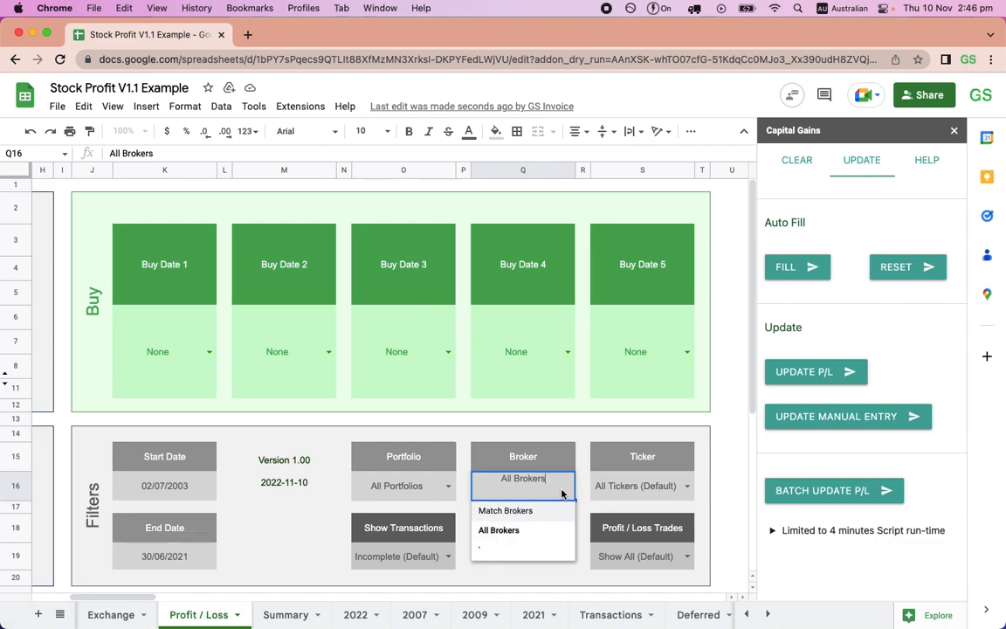
pyautogui.click(581, 439)
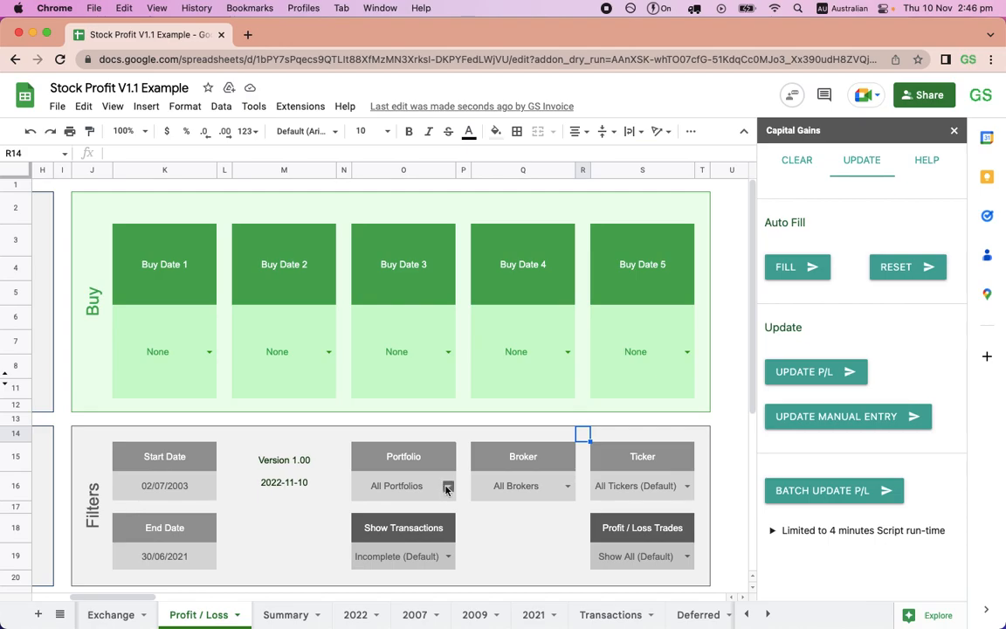
# Review the tickers offered by the Ticker filter and choose All Tickers (Default).
pyautogui.click(661, 487)
pyautogui.click(687, 486)
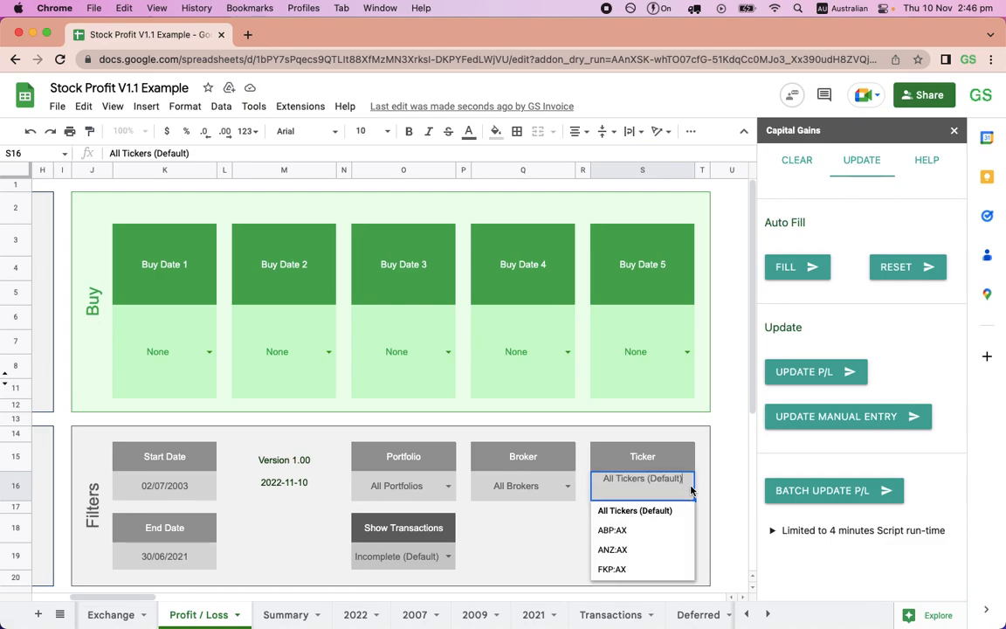
pyautogui.click(648, 512)
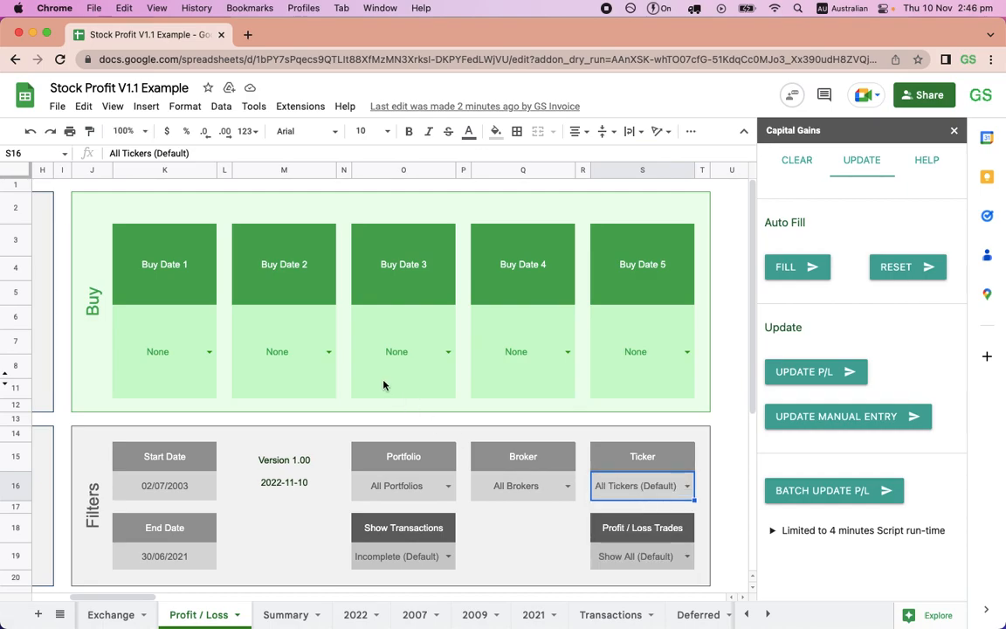
# Run a clearing command from the Stock Profit add-on's Reset options and check the Ticker filter's choices.
pyautogui.click(300, 108)
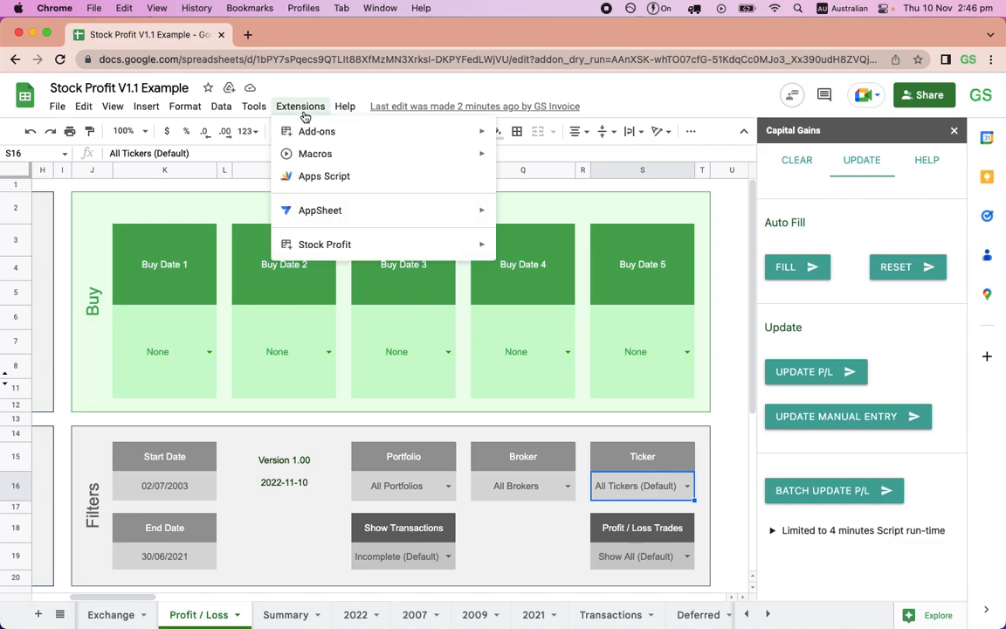
pyautogui.moveTo(317, 247)
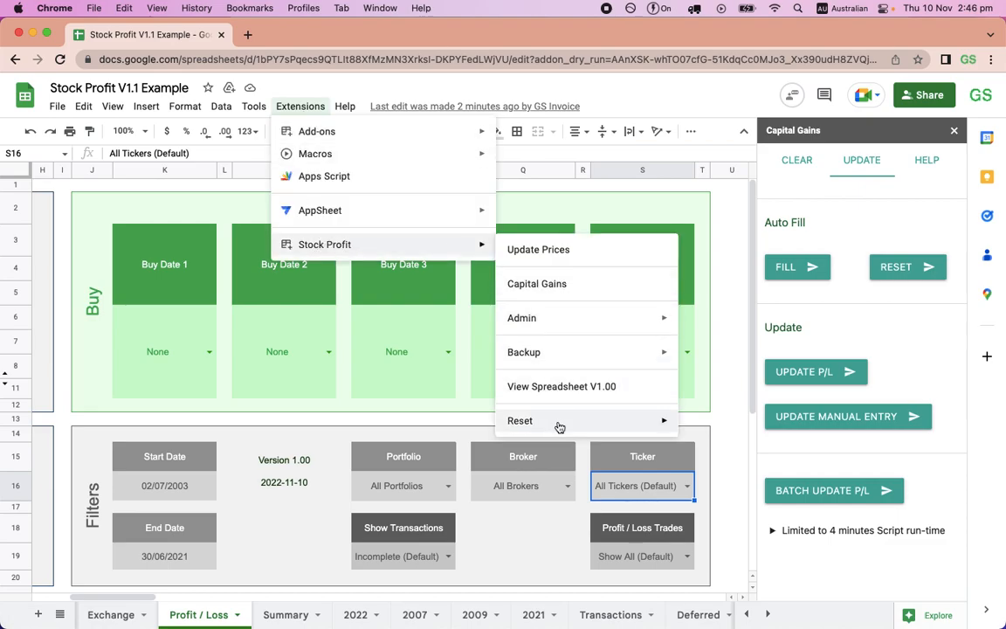
pyautogui.moveTo(559, 426)
pyautogui.click(776, 487)
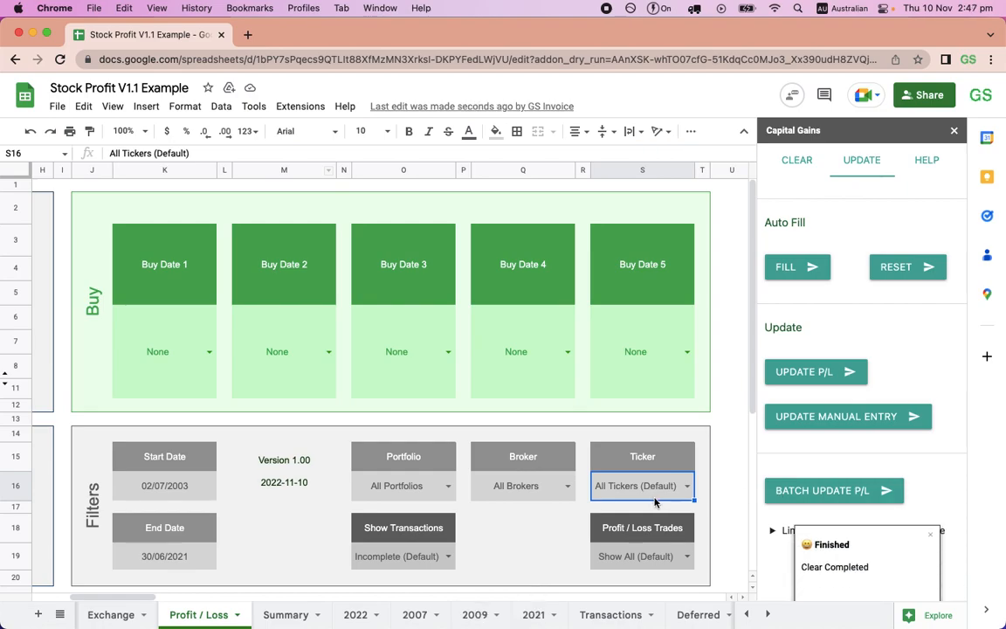
pyautogui.click(688, 490)
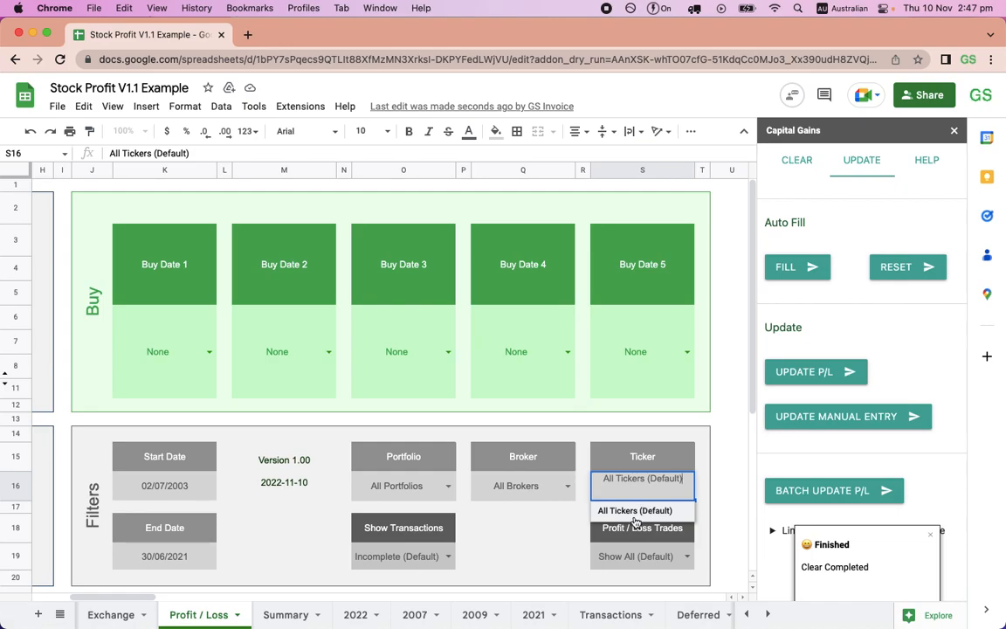
pyautogui.click(562, 522)
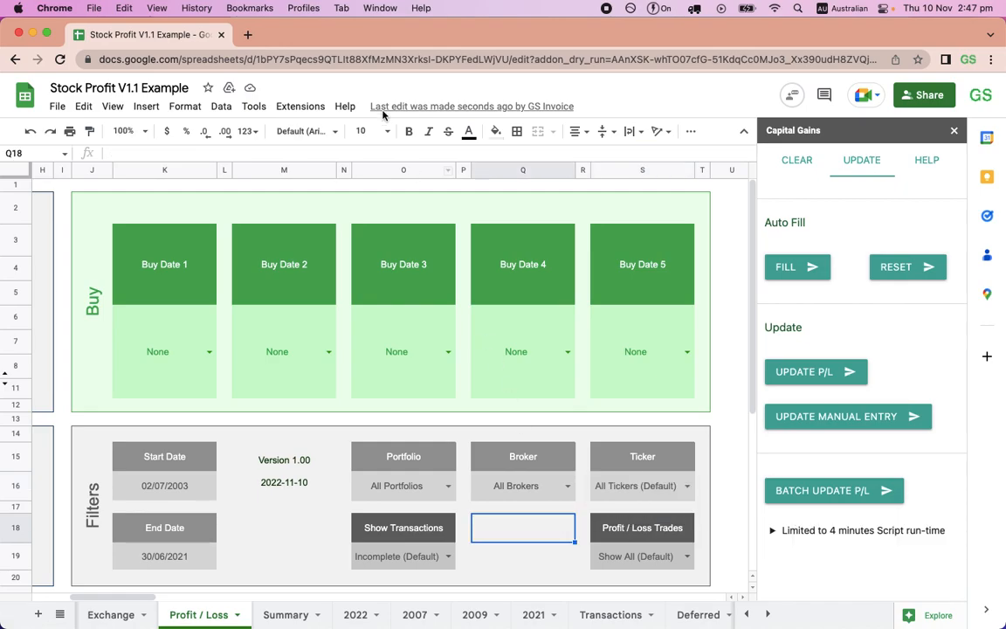
# Run the Stock Profit add-on's Update Prices command and check the Ticker filter's choices again.
pyautogui.click(300, 106)
pyautogui.moveTo(326, 241)
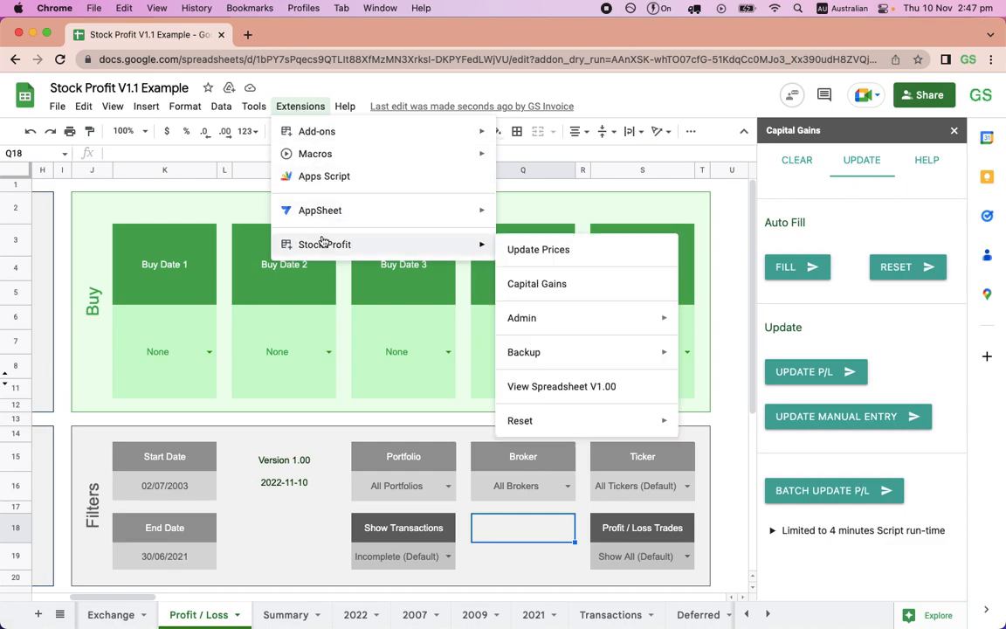
pyautogui.click(553, 253)
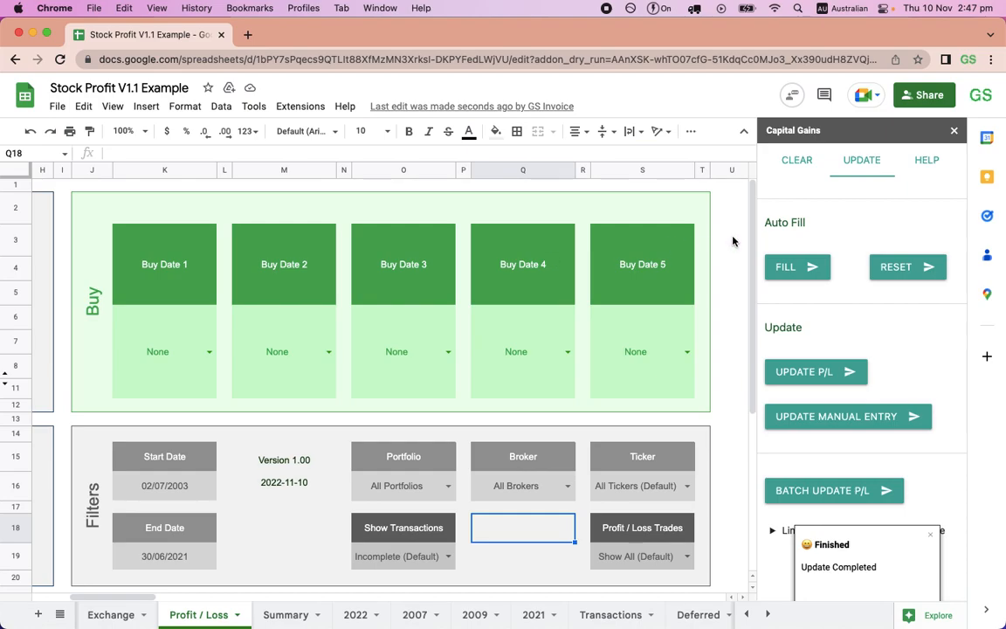
pyautogui.click(687, 485)
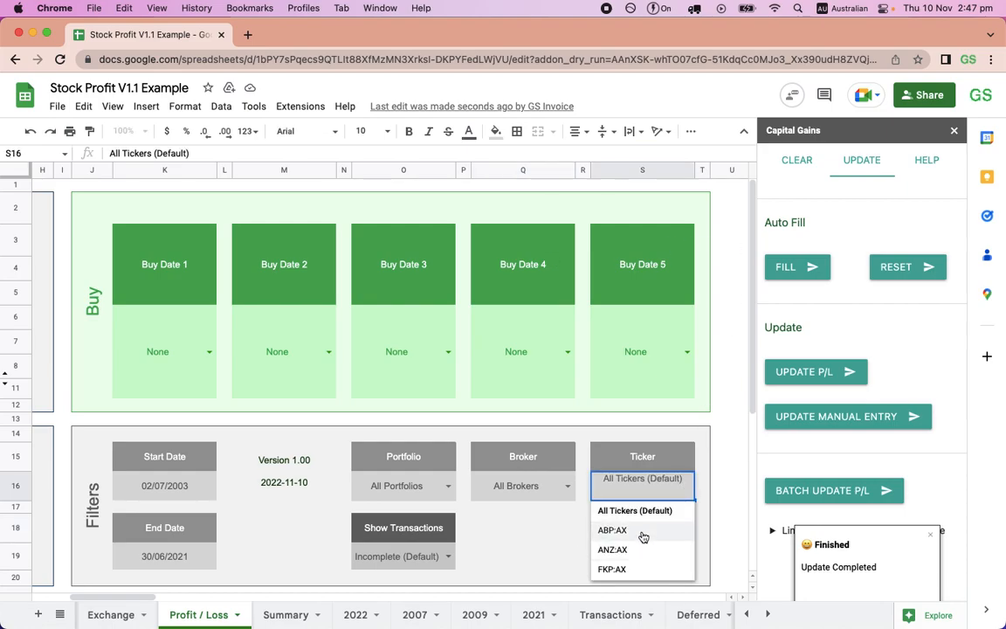
pyautogui.click(519, 541)
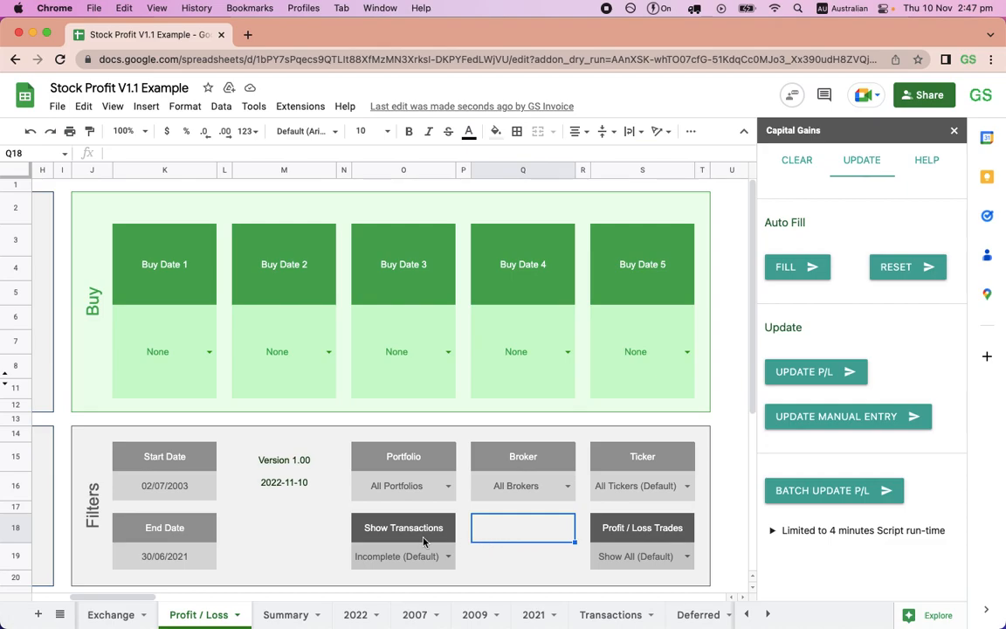
# Set the Show Transactions filter to Completed and inspect the Profit / Loss Trades filter and its heading cell.
pyautogui.click(388, 555)
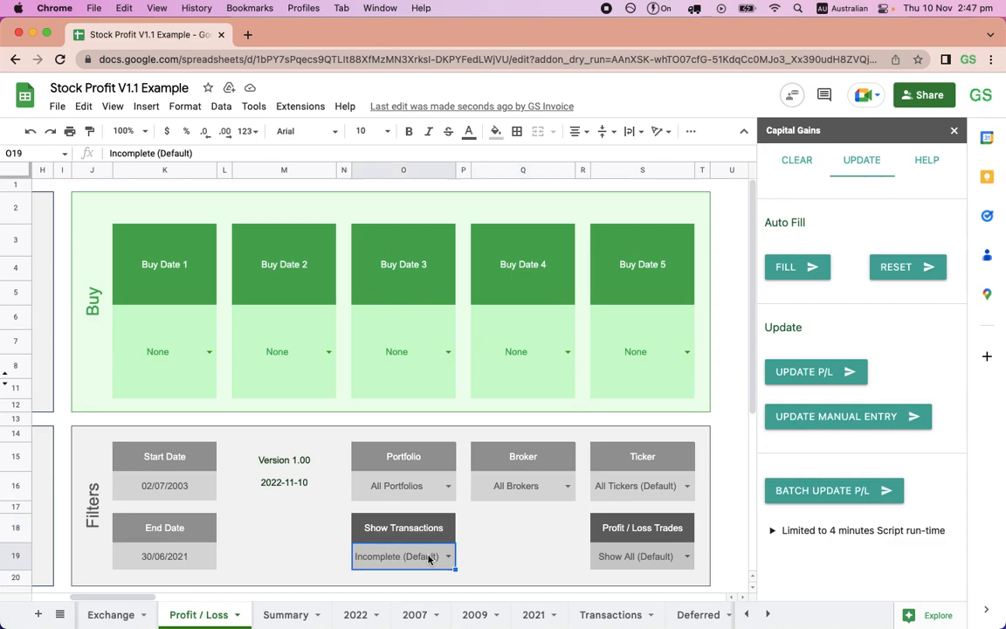
pyautogui.click(547, 557)
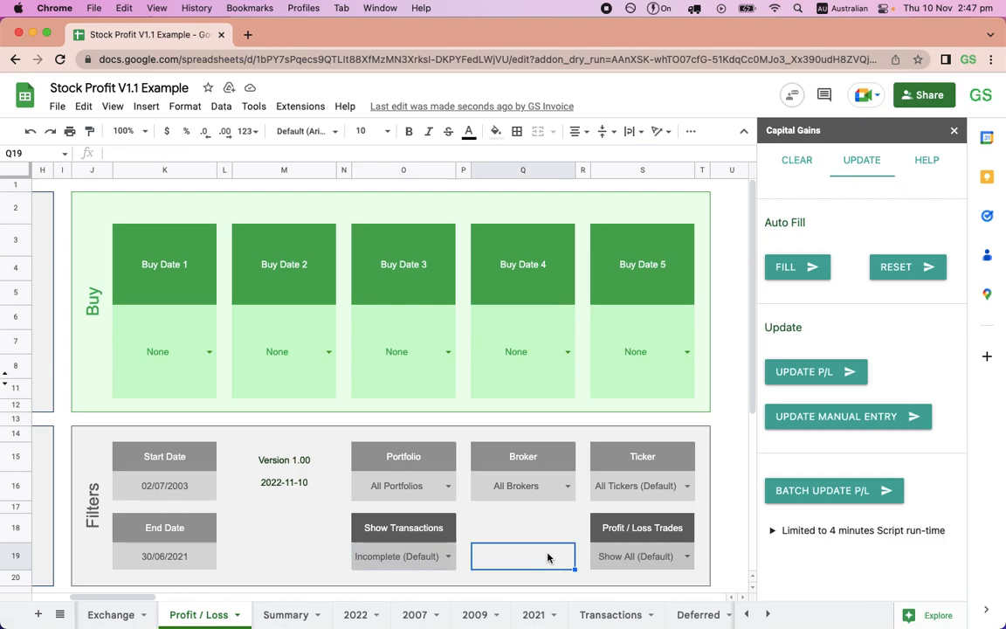
pyautogui.click(445, 560)
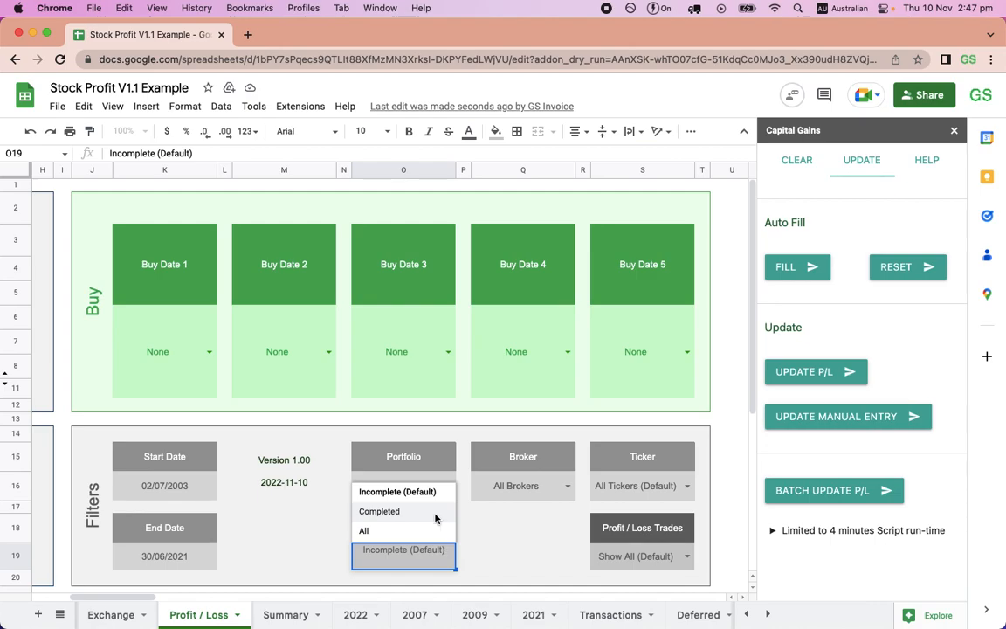
pyautogui.click(436, 518)
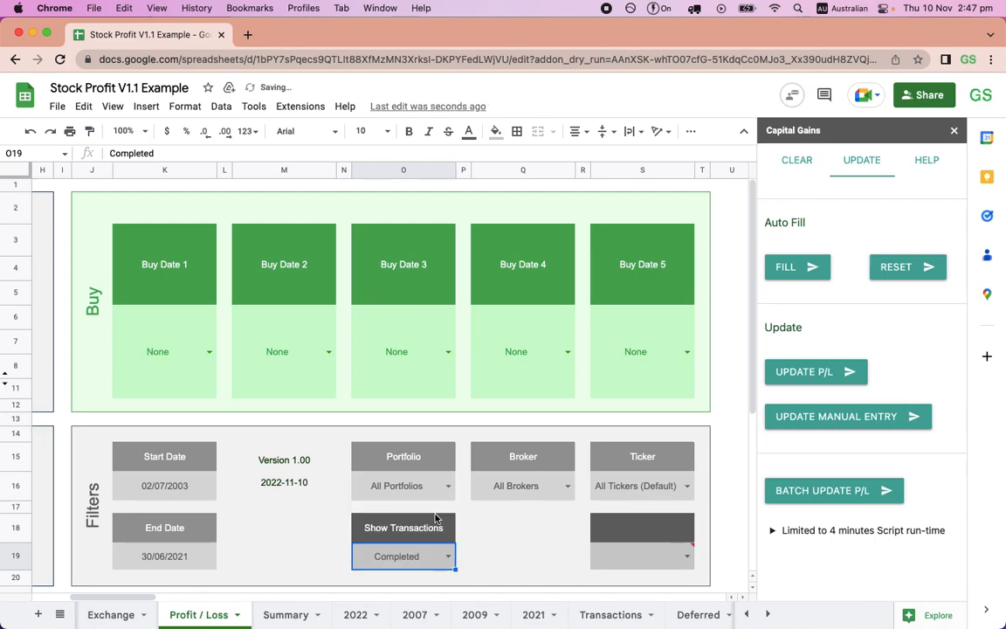
pyautogui.click(670, 563)
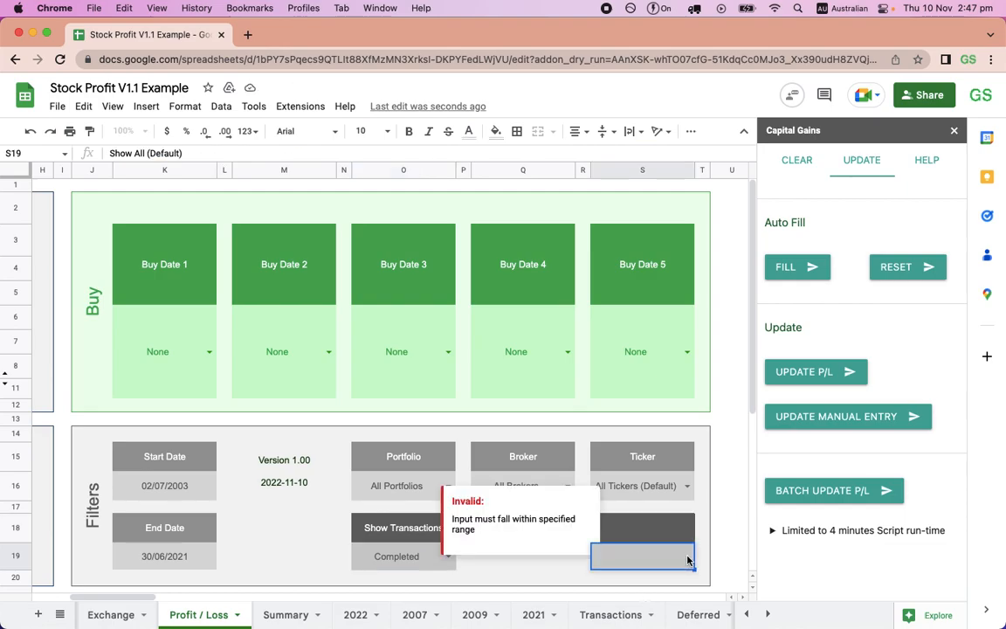
pyautogui.click(665, 537)
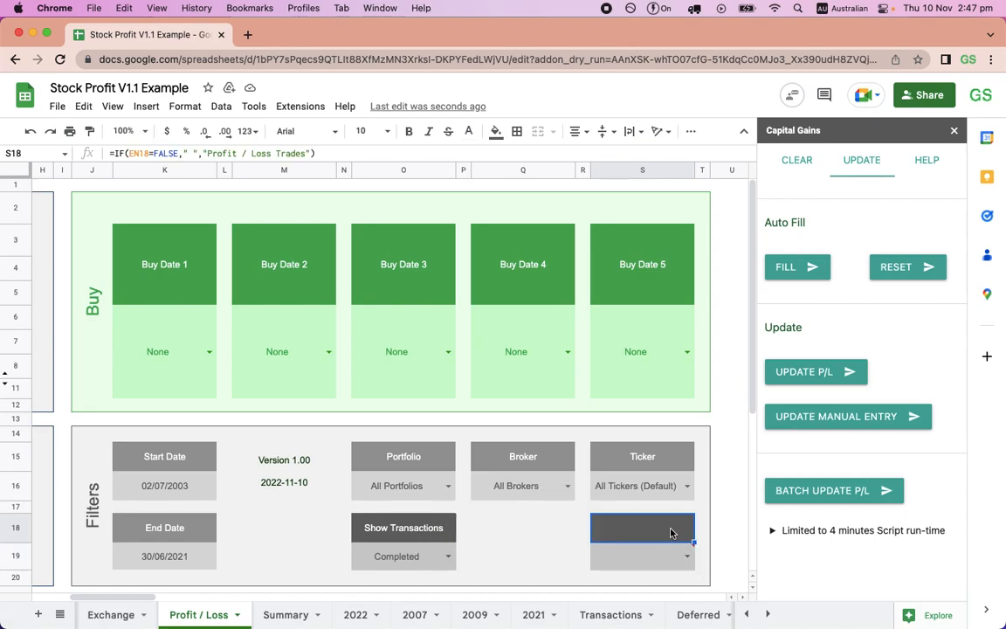
# Set the Show Transactions filter to All and check the Profit / Loss Trades filter cell.
pyautogui.click(448, 556)
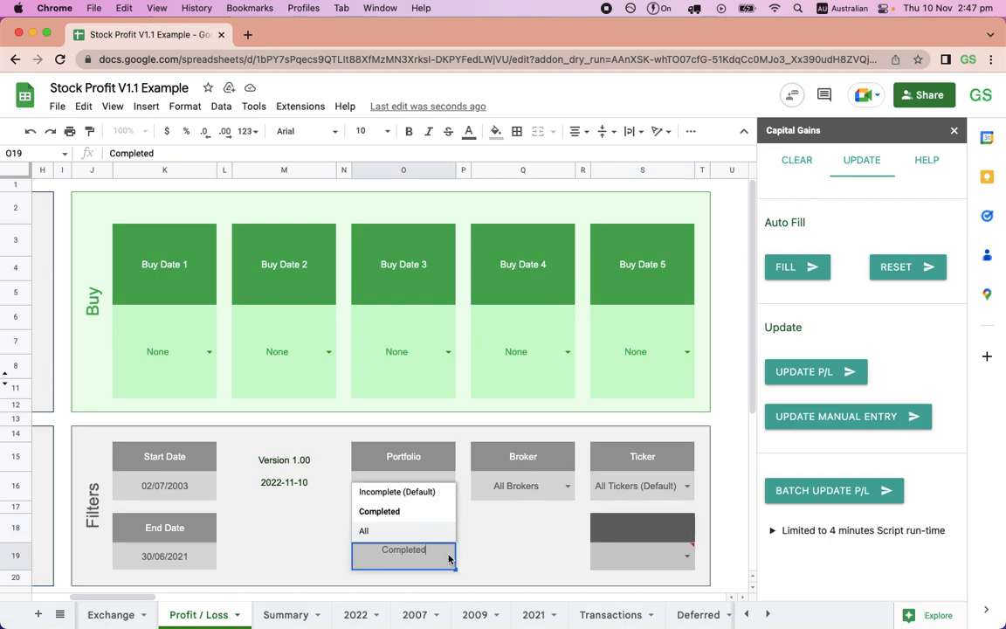
pyautogui.click(427, 530)
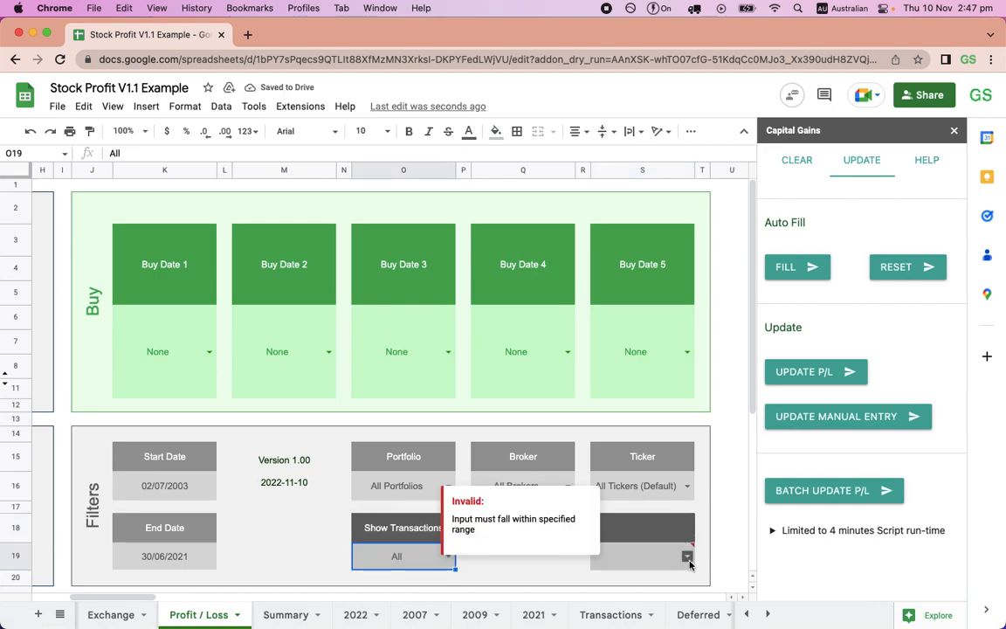
pyautogui.click(653, 559)
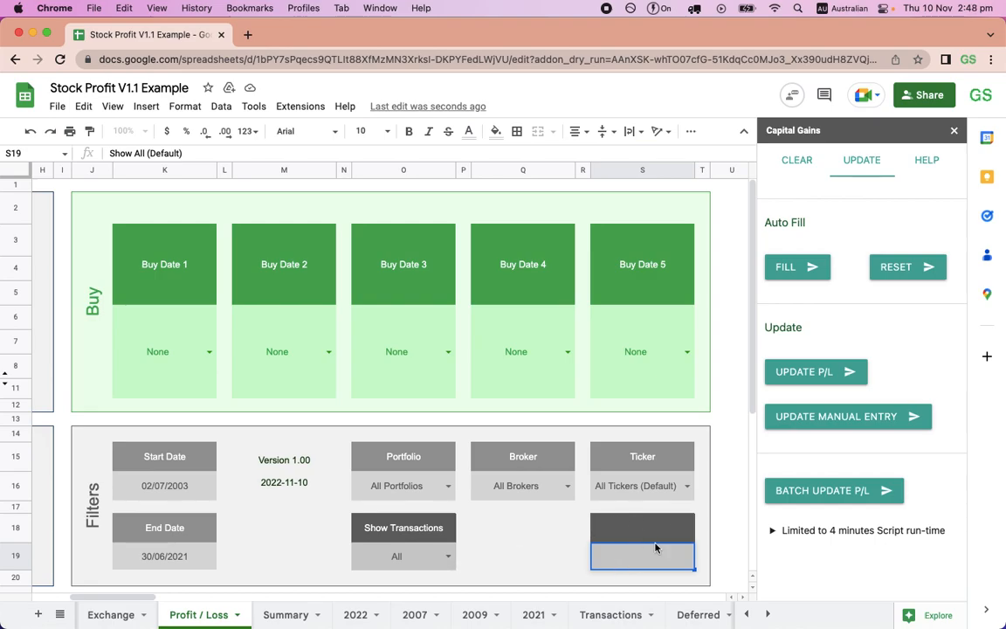
# Set the Show Transactions filter back to Incomplete (Default).
pyautogui.click(448, 556)
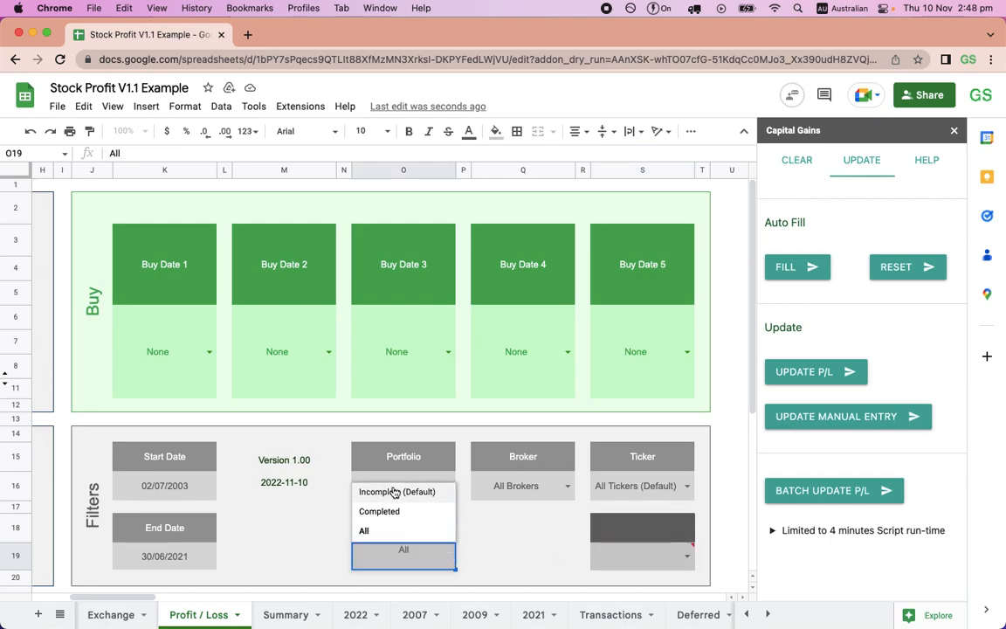
pyautogui.click(393, 488)
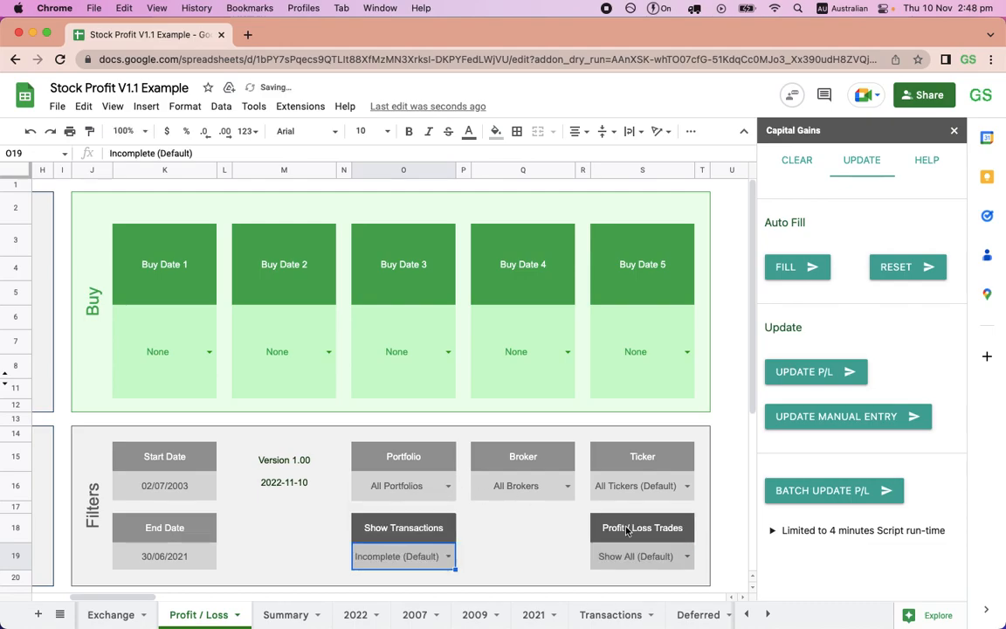
pyautogui.click(515, 539)
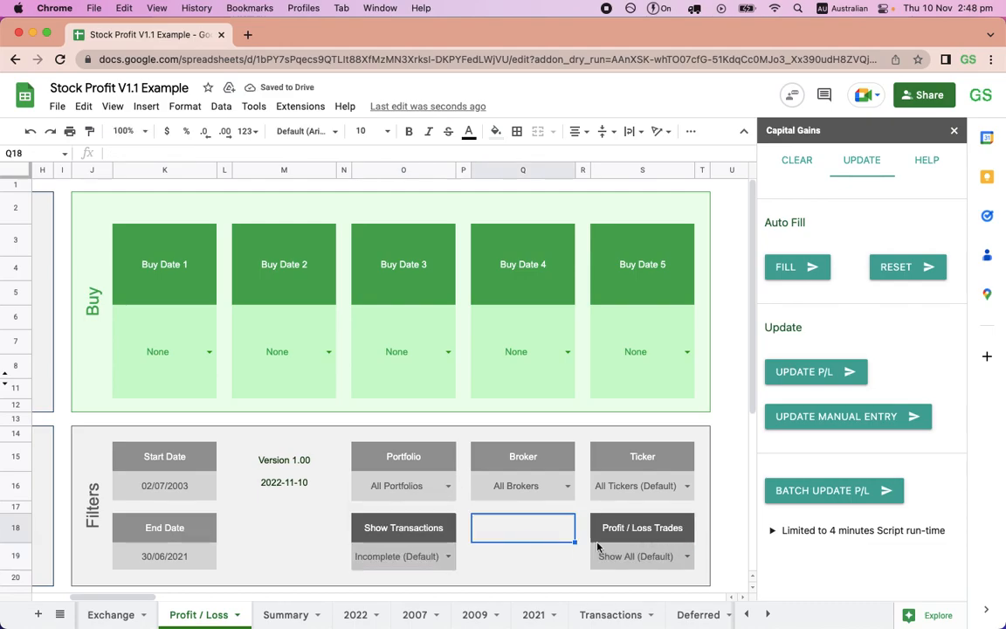
# Inspect the Profit / Loss Trades filter's current setting and its heading cell.
pyautogui.click(656, 540)
pyautogui.click(659, 564)
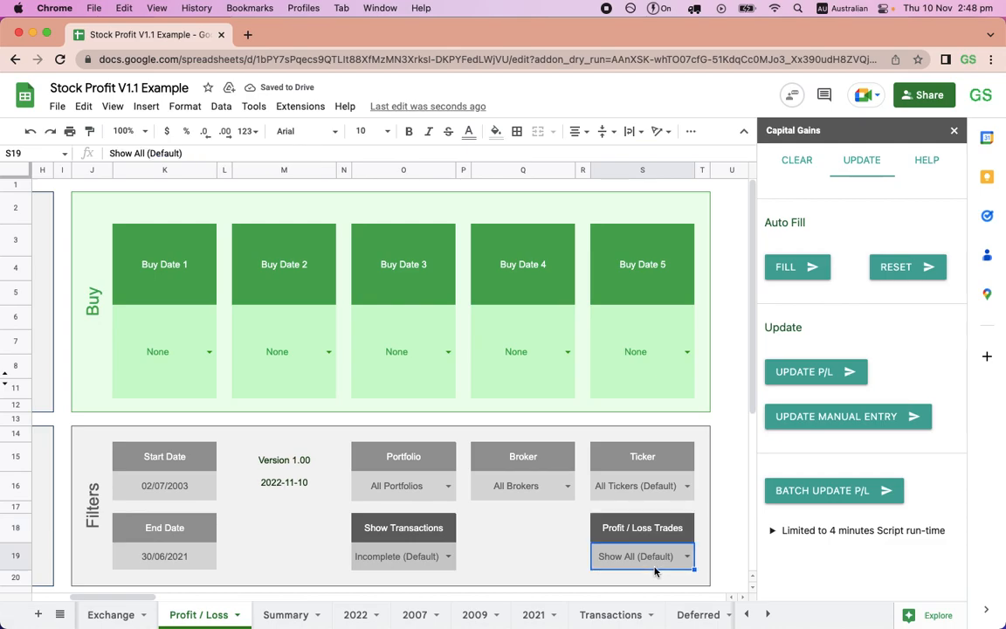
pyautogui.click(669, 541)
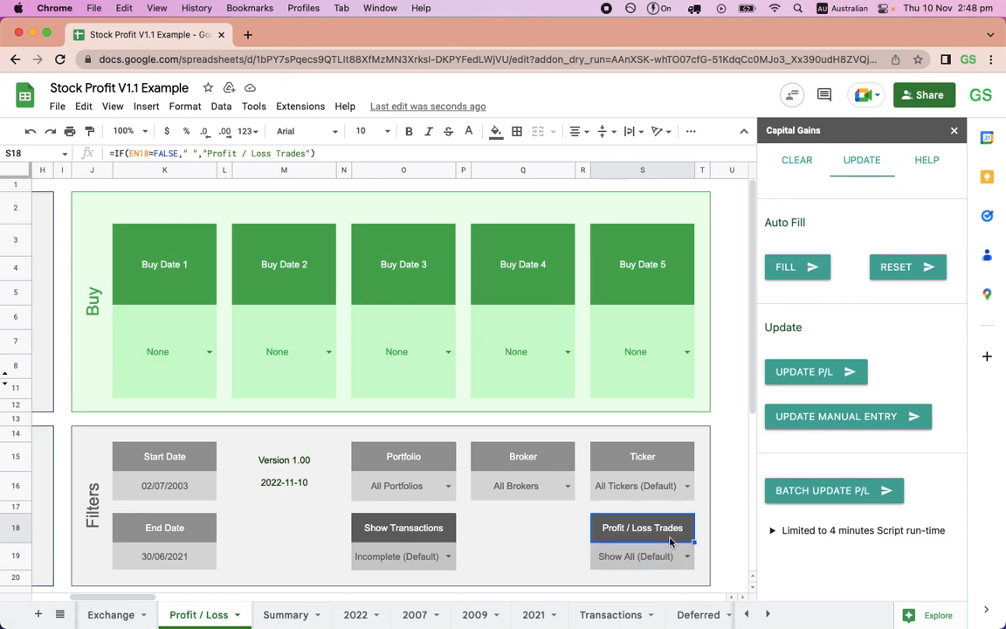
# Review the options available in the Profit / Loss Trades filter without changing the selection.
pyautogui.click(507, 555)
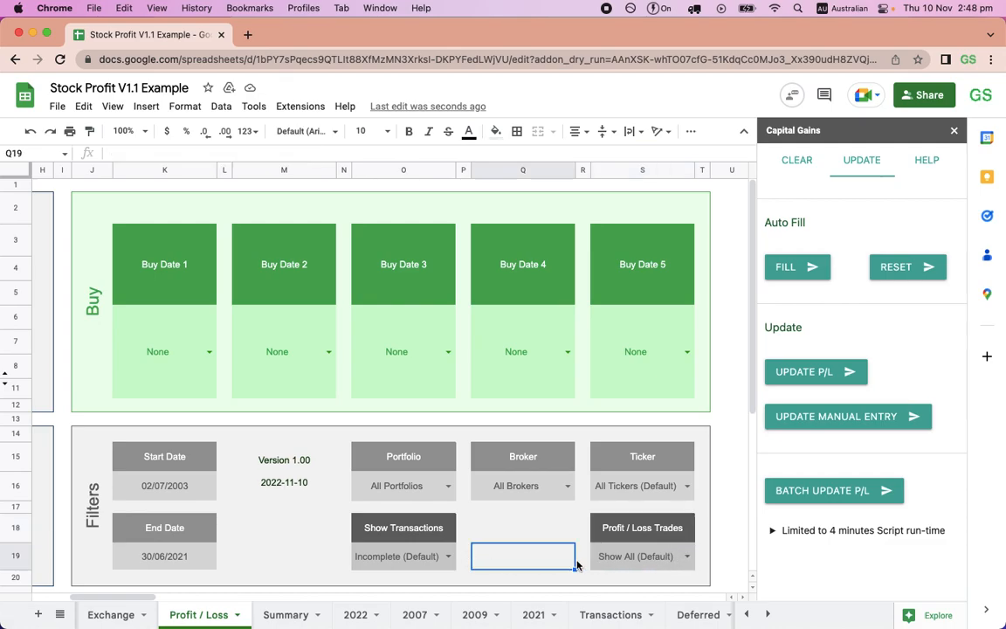
pyautogui.click(642, 534)
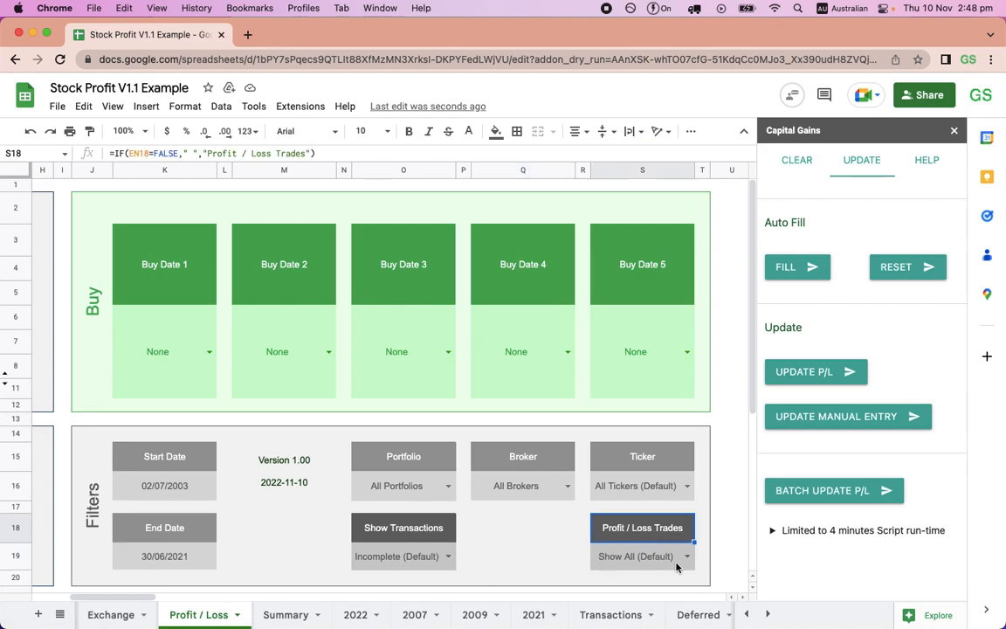
pyautogui.click(686, 559)
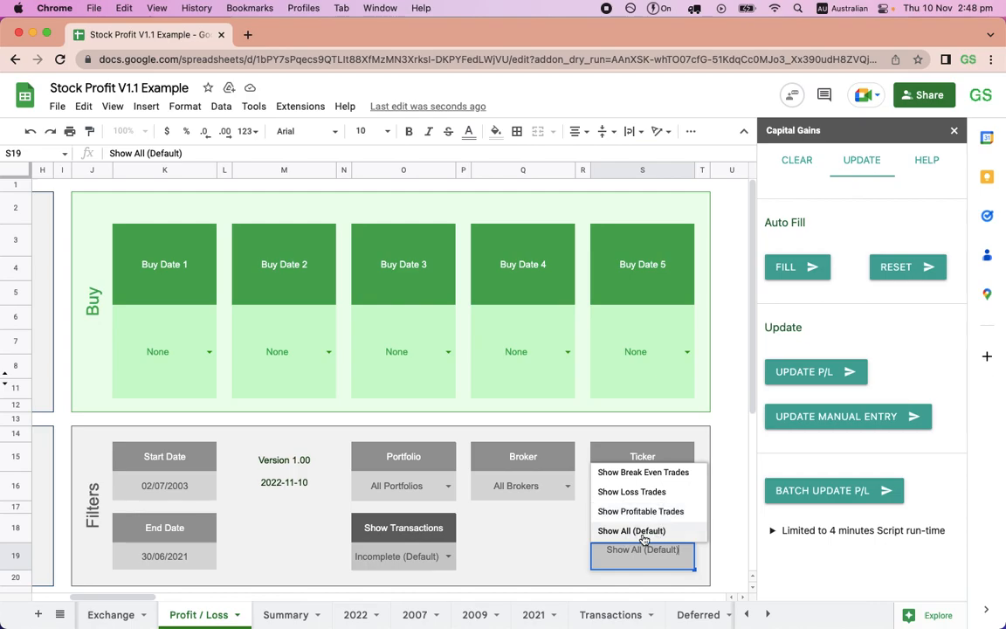
pyautogui.click(536, 534)
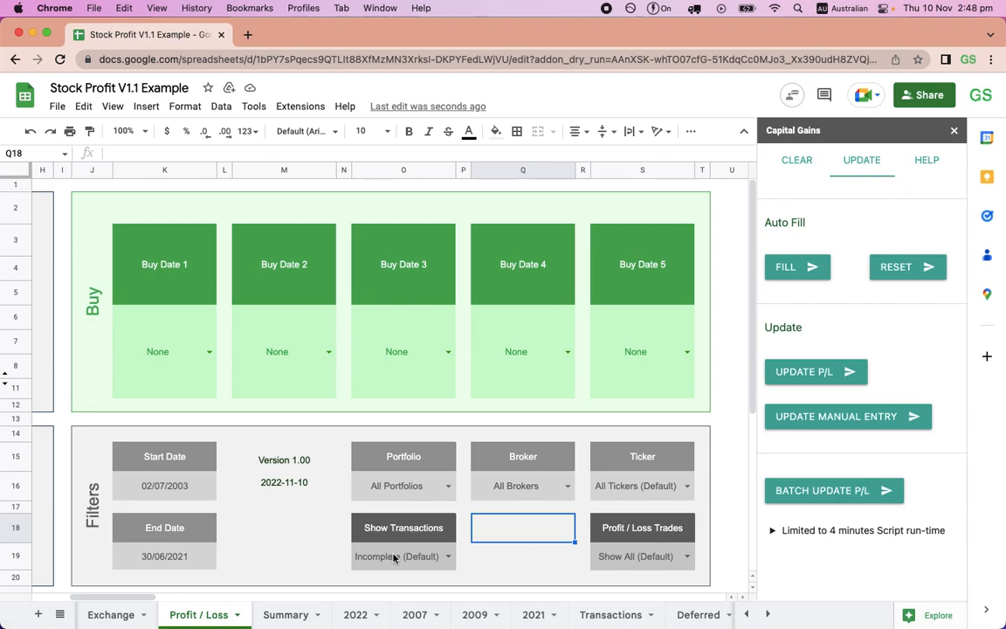
# Select Incomplete (Default) in the Show Transactions filter.
pyautogui.click(447, 556)
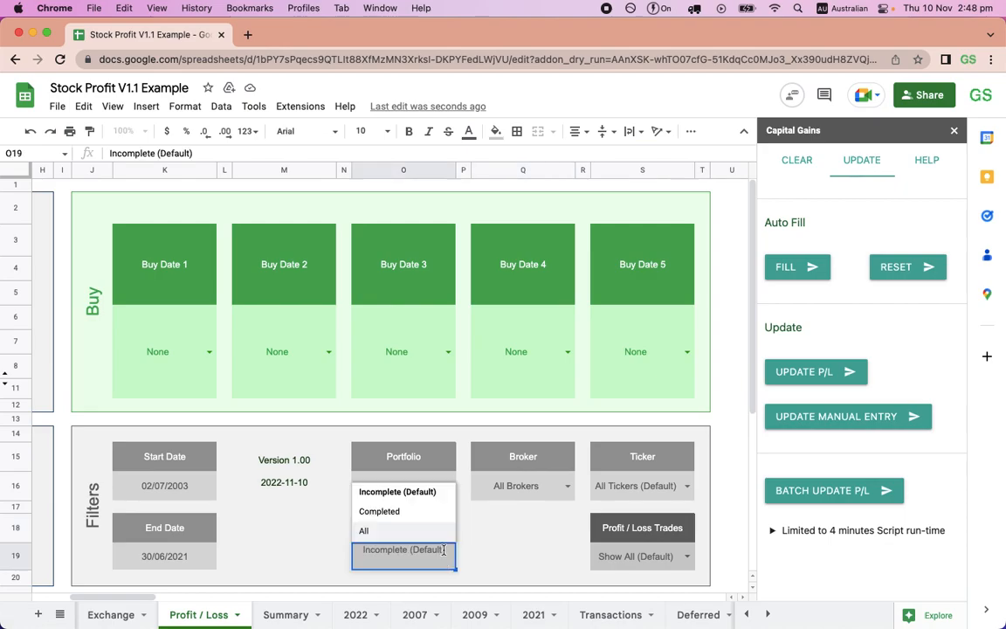
pyautogui.click(442, 494)
pyautogui.click(506, 532)
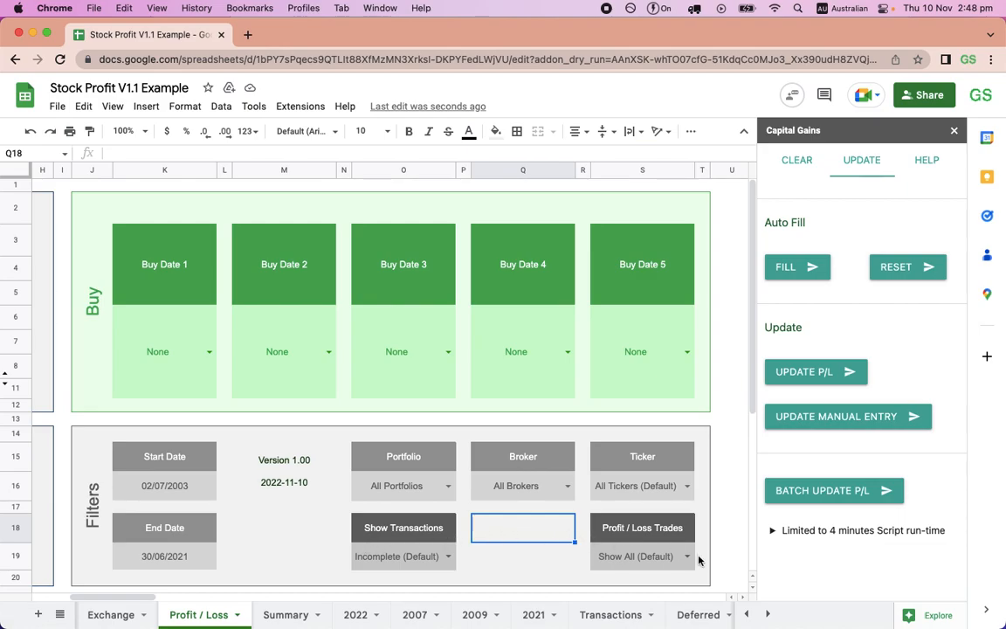
# Set the Sell Date to the 1879-unit ABP:AX trade dated 25/05/2021 at $2.98.
pyautogui.moveTo(141, 594); pyautogui.dragTo(63, 594)
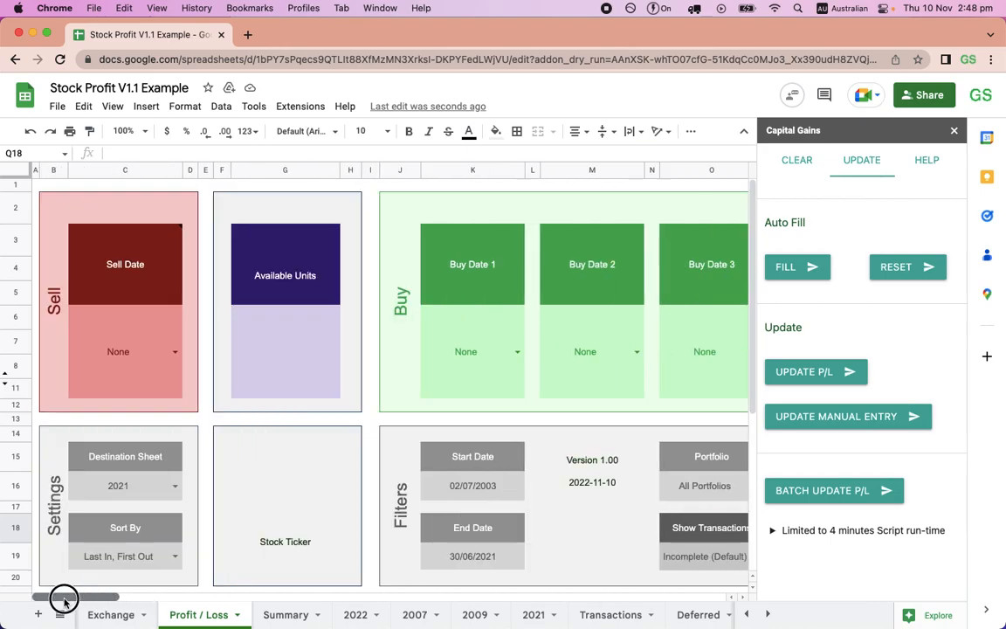
pyautogui.doubleClick(173, 350)
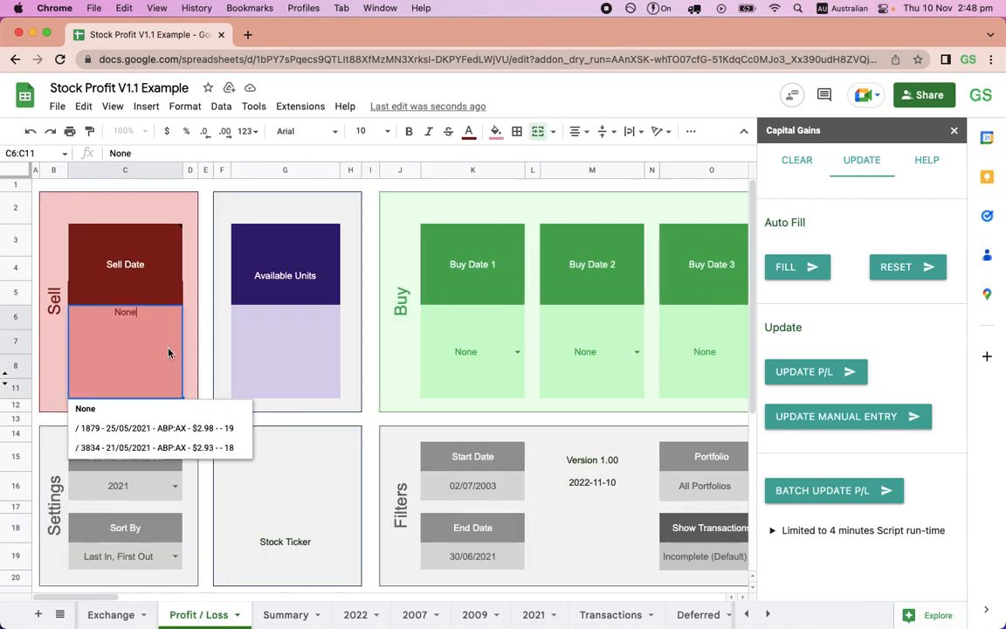
pyautogui.click(159, 428)
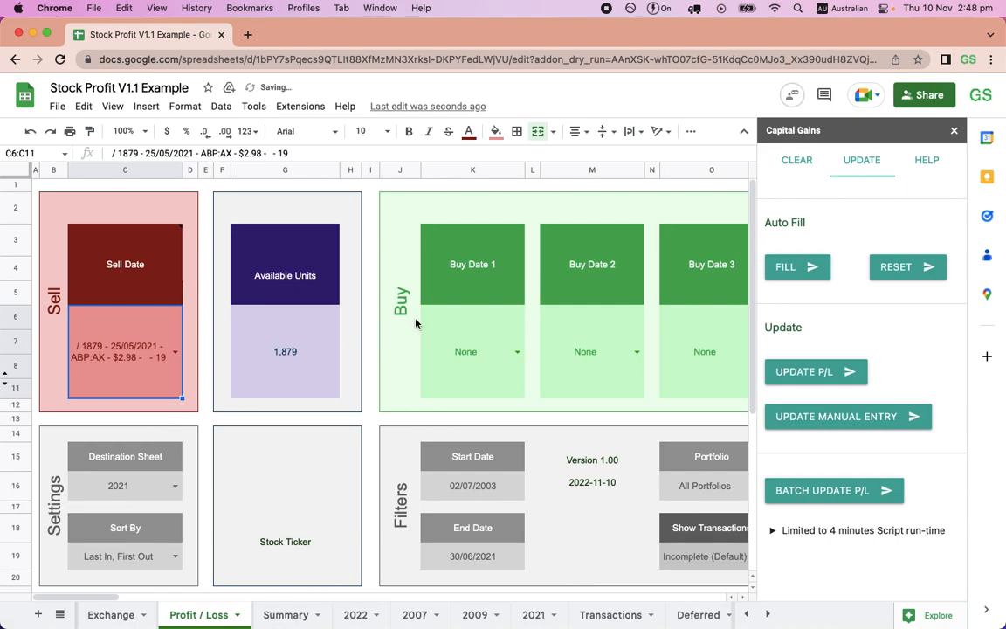
# Try the 1157-unit ABP:AX buy of 13/04/2015 in Buy Date 1, and replace it with the 67-unit buy of 21/03/2006.
pyautogui.click(517, 352)
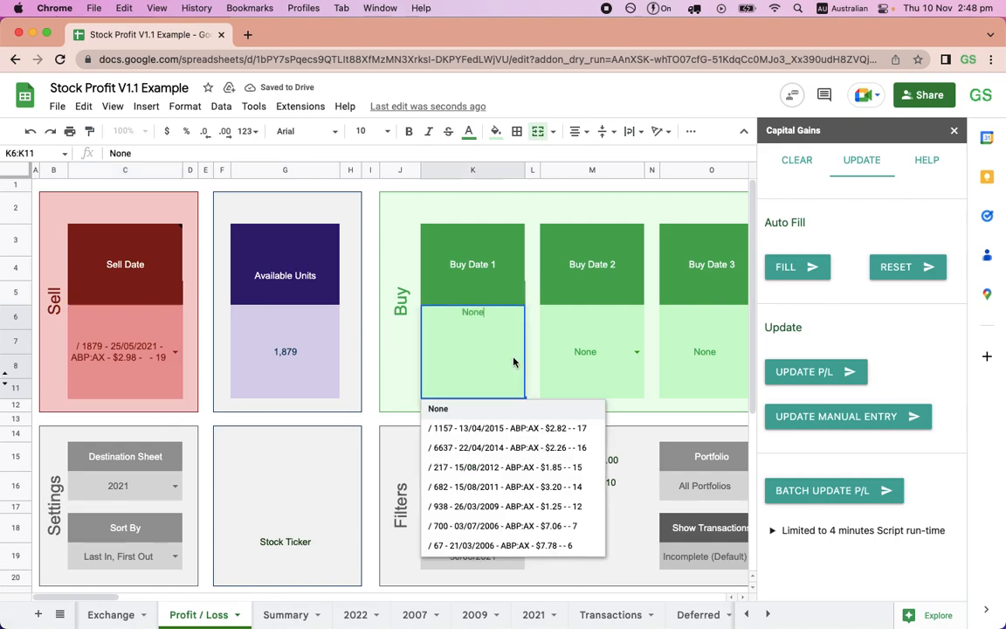
pyautogui.click(492, 427)
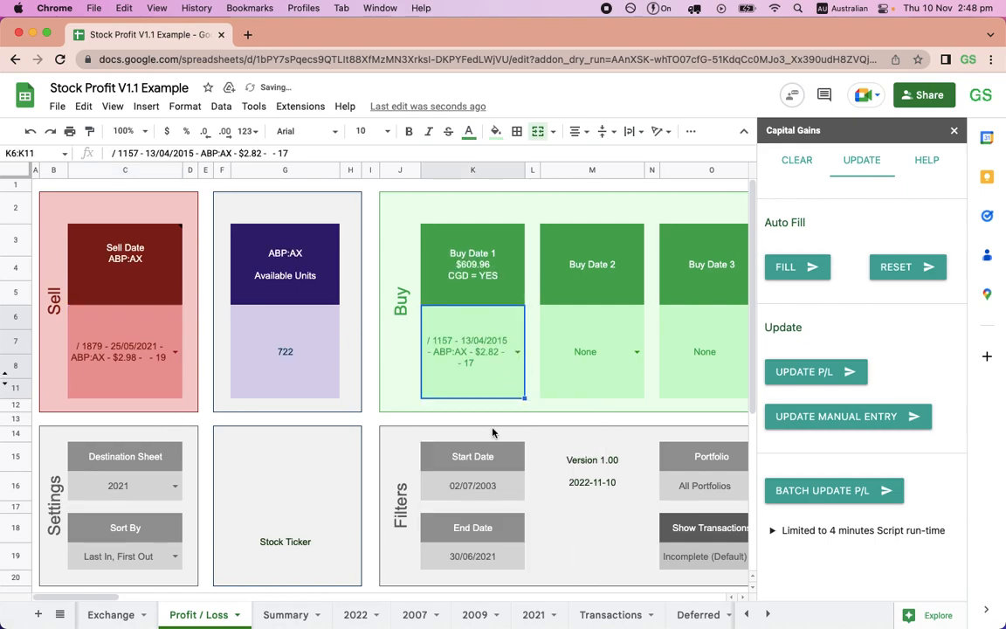
pyautogui.click(517, 352)
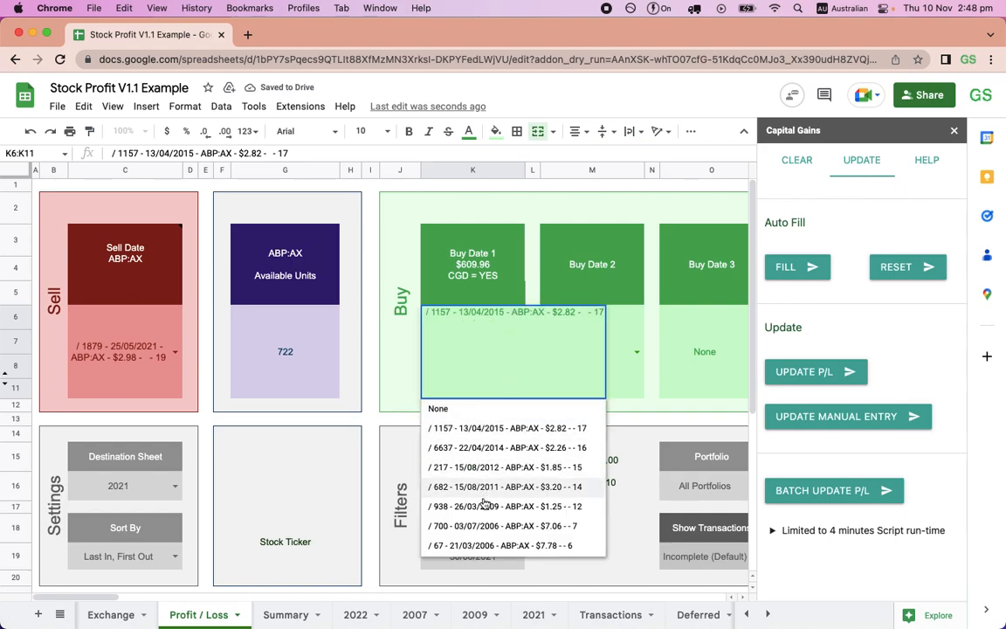
pyautogui.click(471, 545)
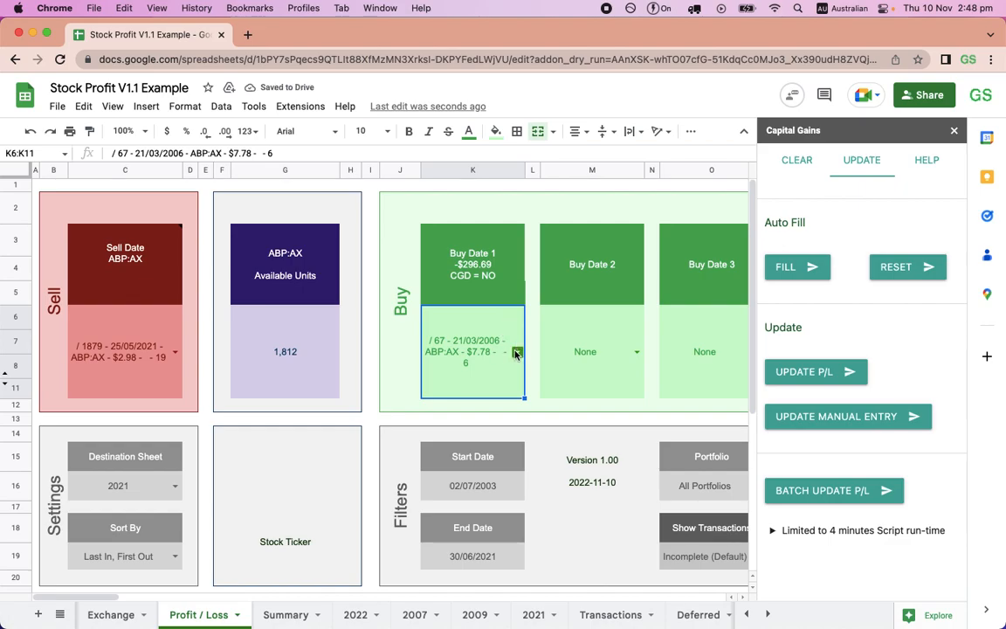
# Set the Profit / Loss Trades filter to Show Loss Trades.
pyautogui.hscroll(4, 512, 472)
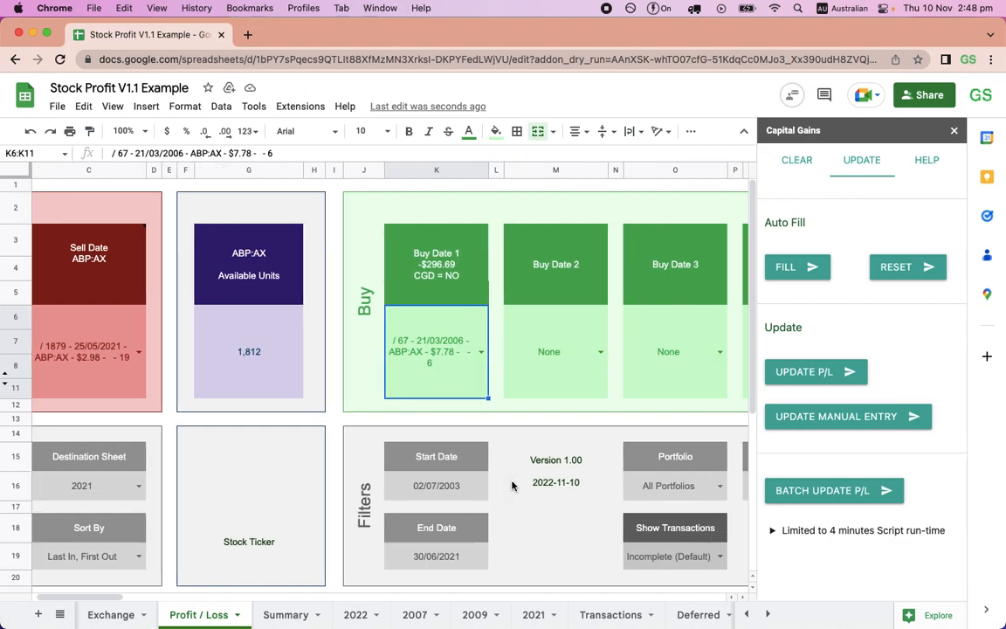
pyautogui.hscroll(4, 512, 485)
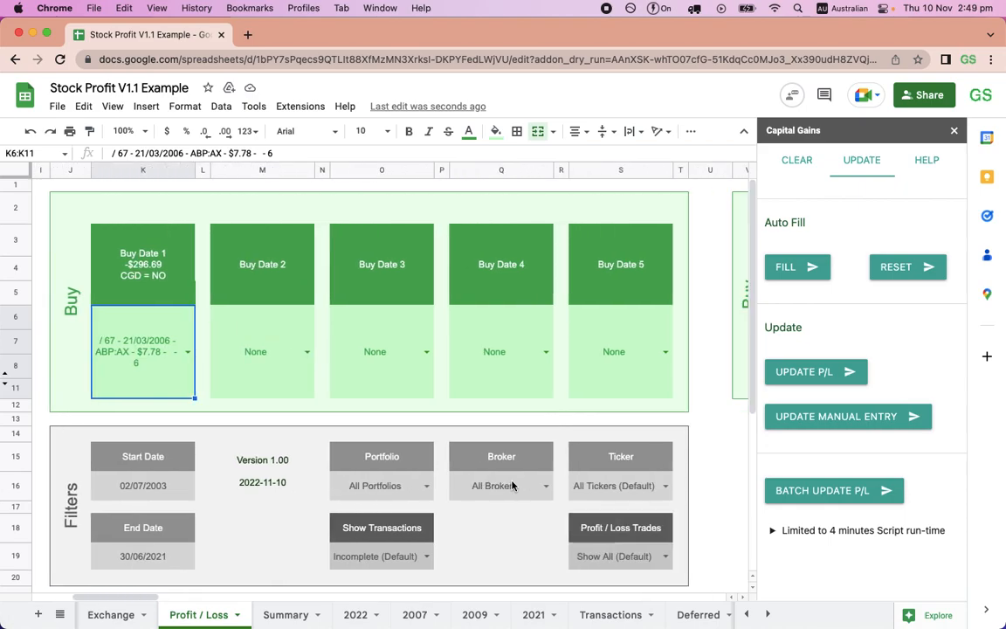
pyautogui.doubleClick(614, 552)
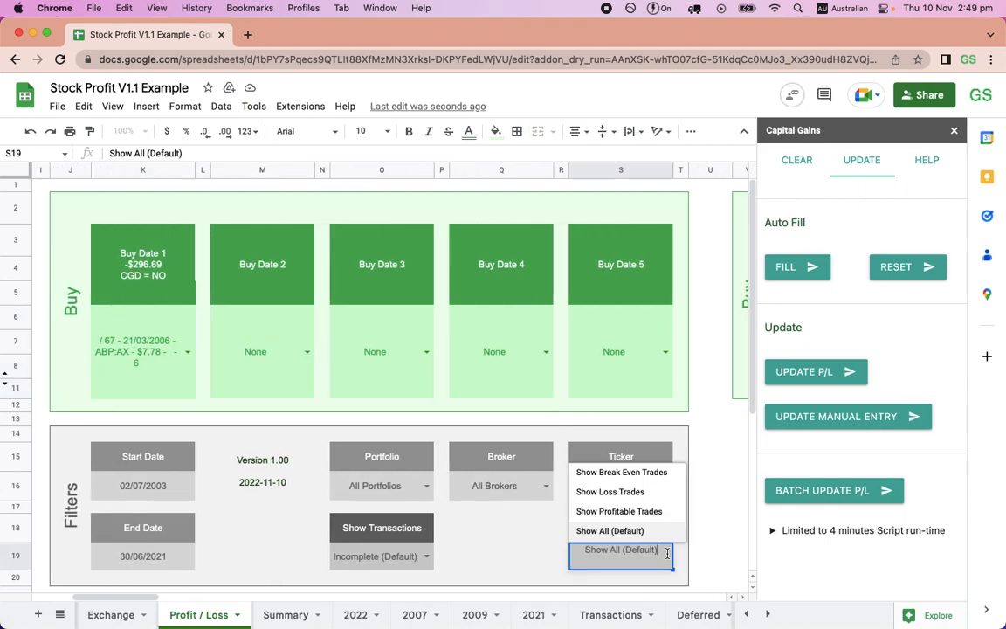
pyautogui.click(646, 499)
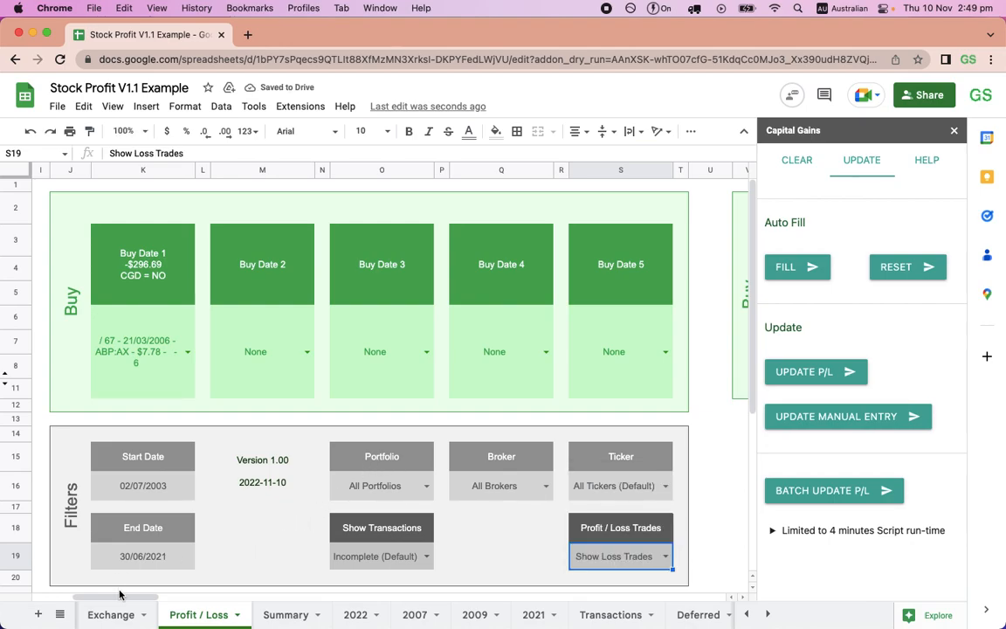
# Set Buy Date 1 to the 700-unit ABP:AX trade dated 03/07/2006 at $7.06.
pyautogui.moveTo(118, 596); pyautogui.dragTo(95, 596)
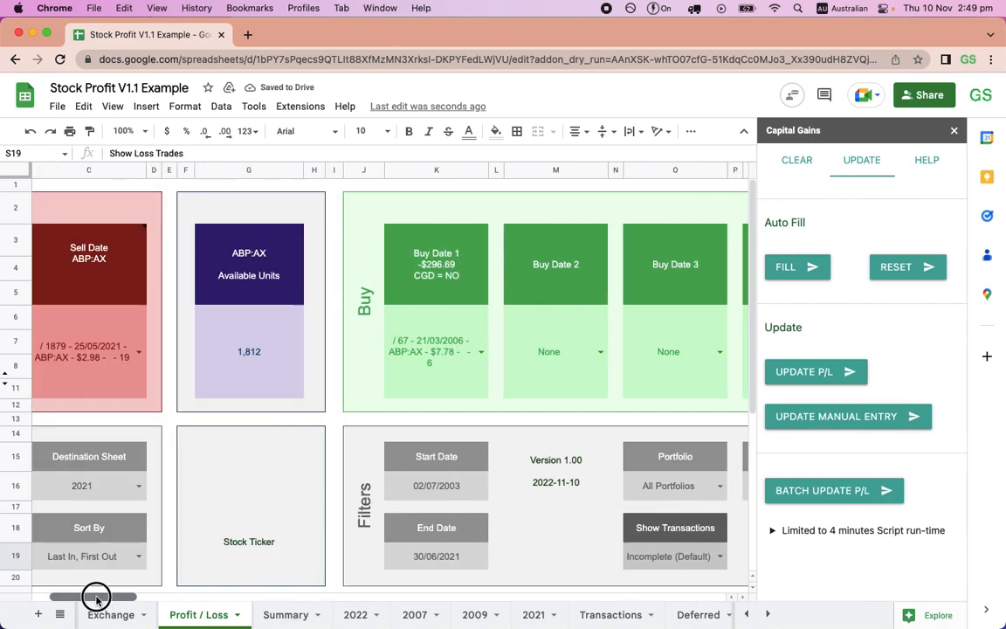
pyautogui.click(480, 352)
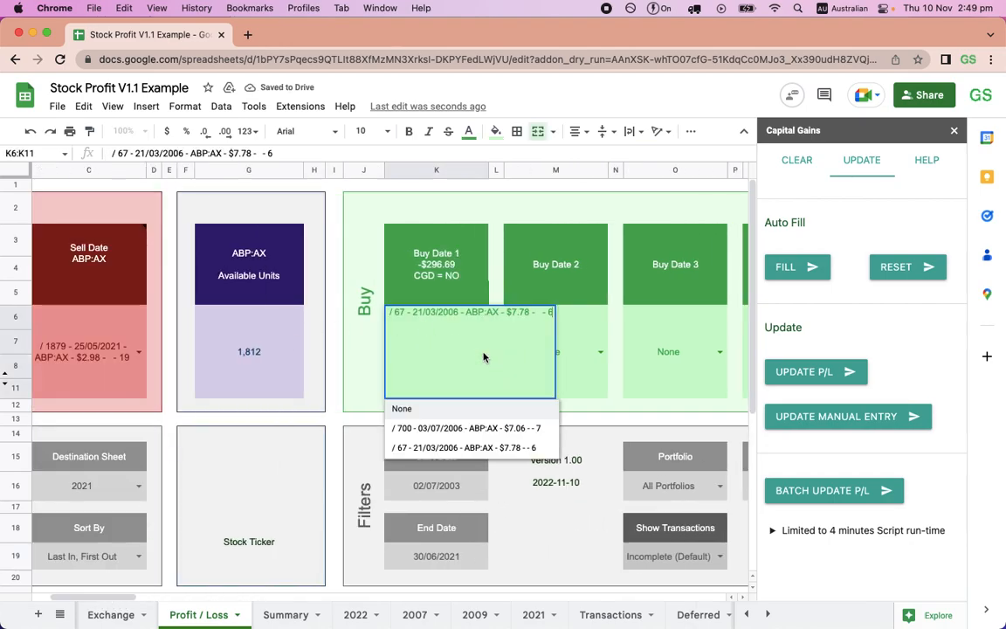
pyautogui.click(467, 428)
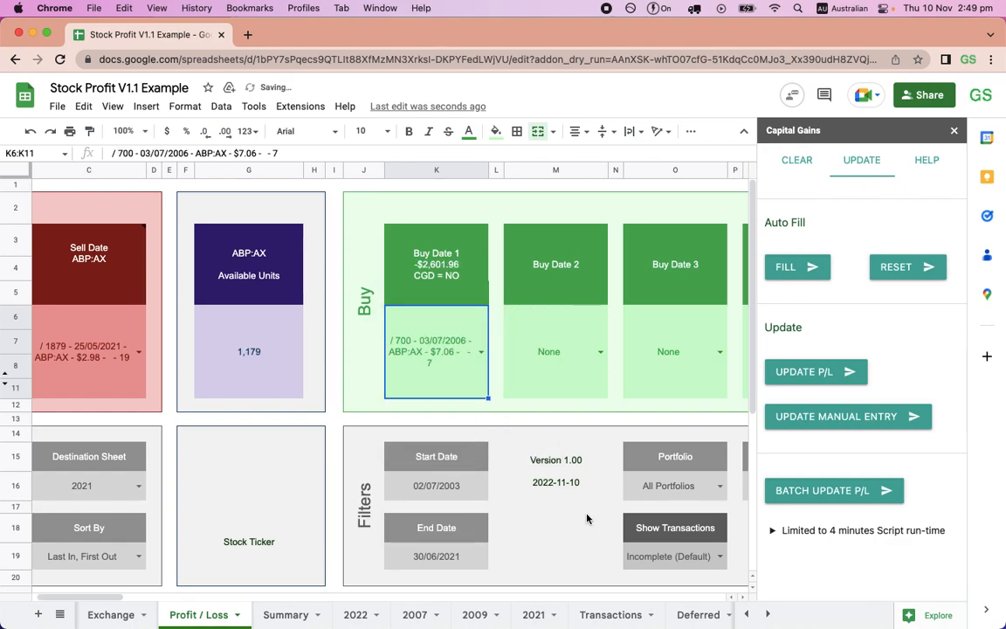
# Set the Profit / Loss Trades filter to Show Profitable Trades.
pyautogui.moveTo(135, 599); pyautogui.dragTo(156, 597)
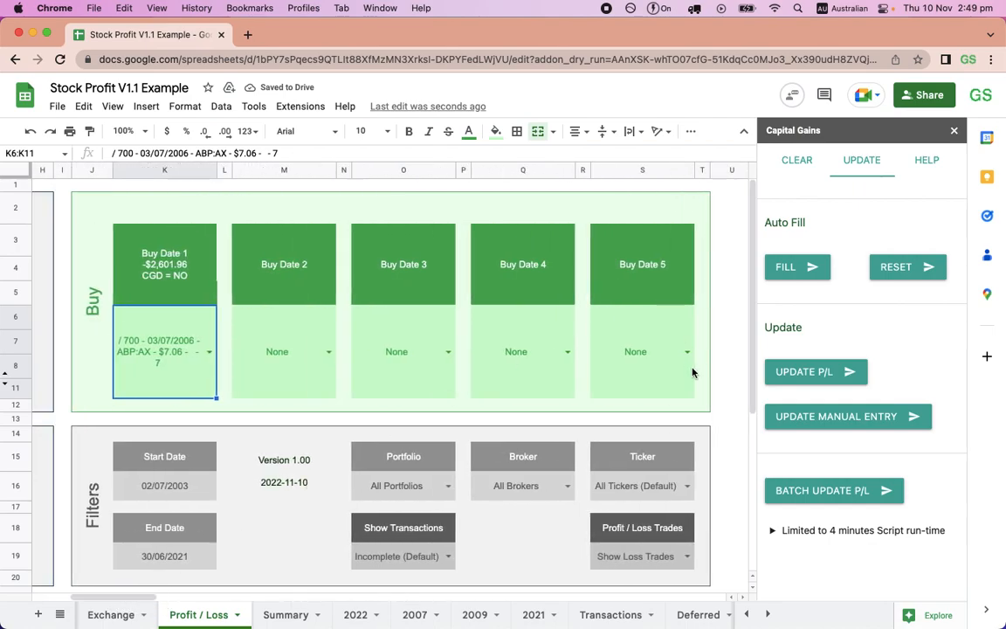
pyautogui.click(646, 555)
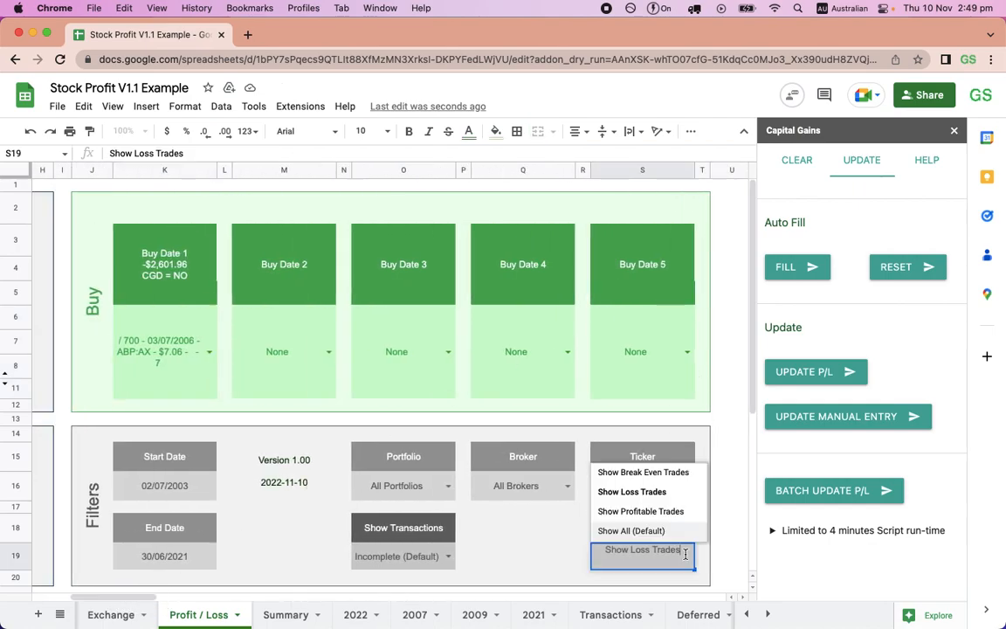
pyautogui.click(671, 510)
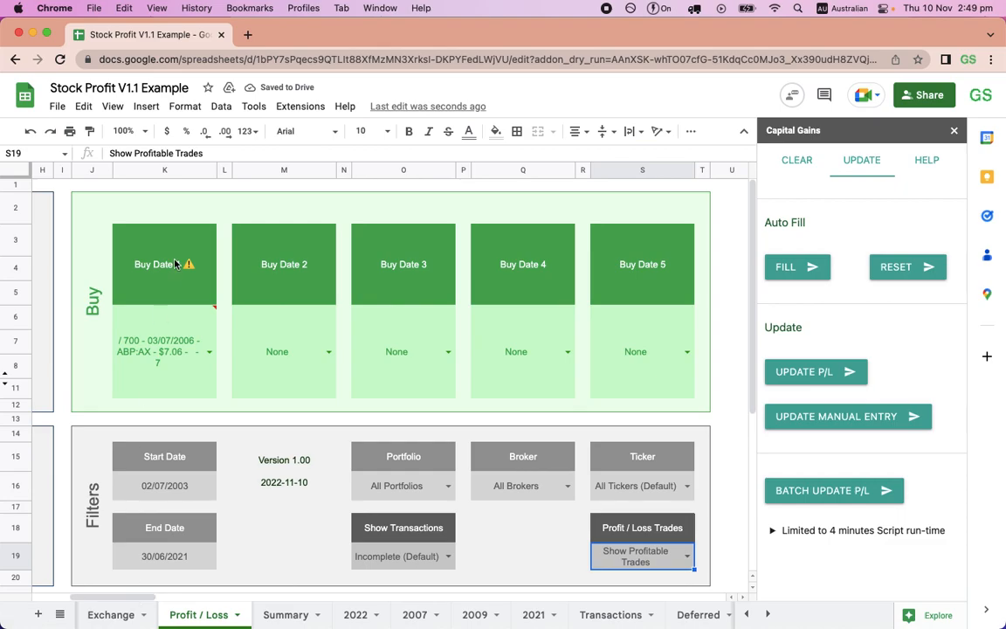
# Try the 1157-unit and 217-unit ABP:AX buys in Buy Date 1, ending on the 938-unit trade of 26/03/2009 at $1.25.
pyautogui.moveTo(106, 595); pyautogui.dragTo(71, 597)
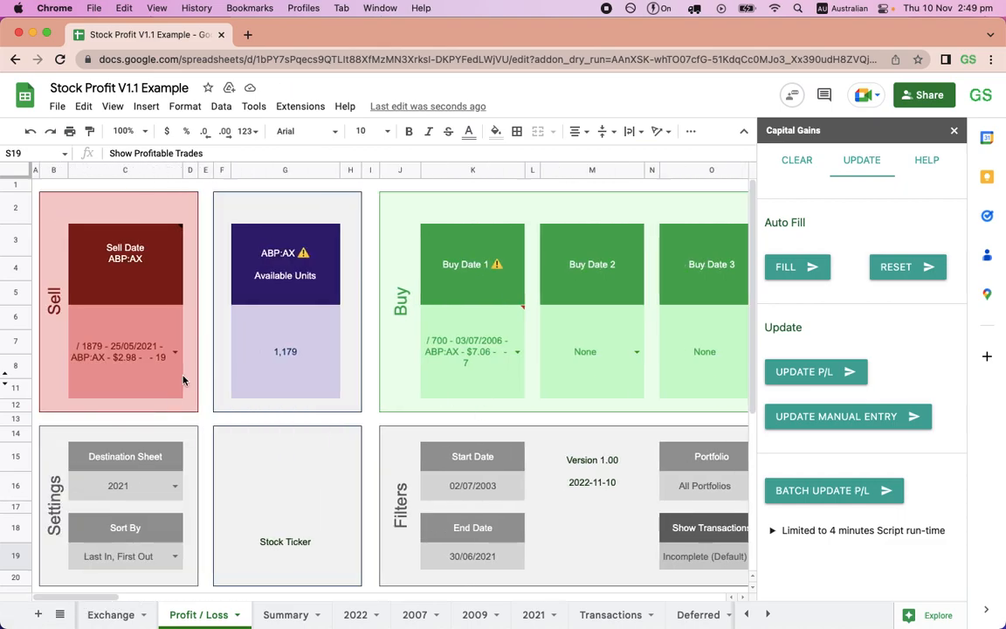
pyautogui.click(517, 351)
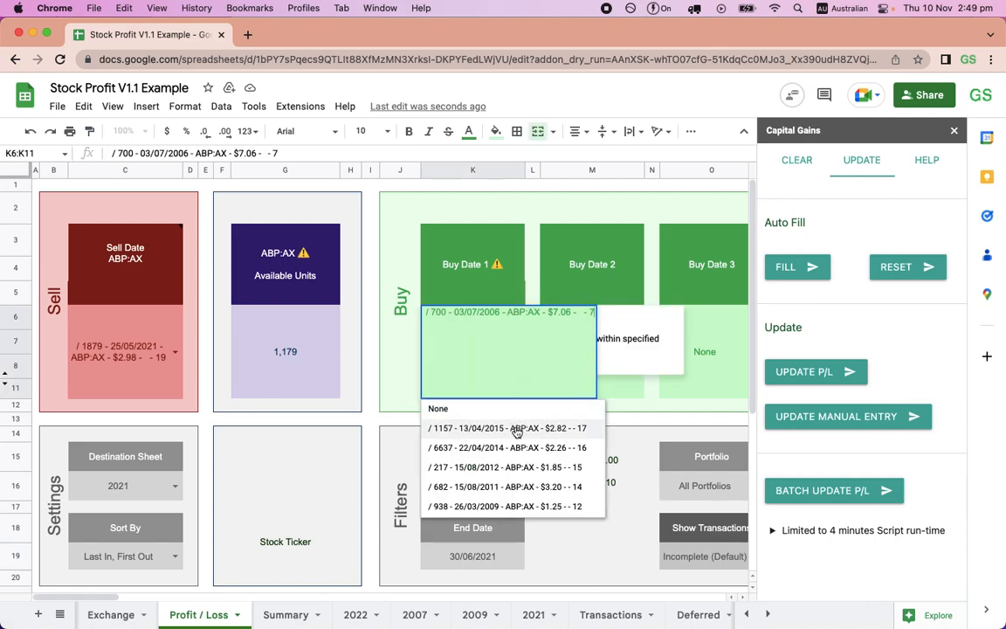
pyautogui.click(517, 428)
pyautogui.click(517, 352)
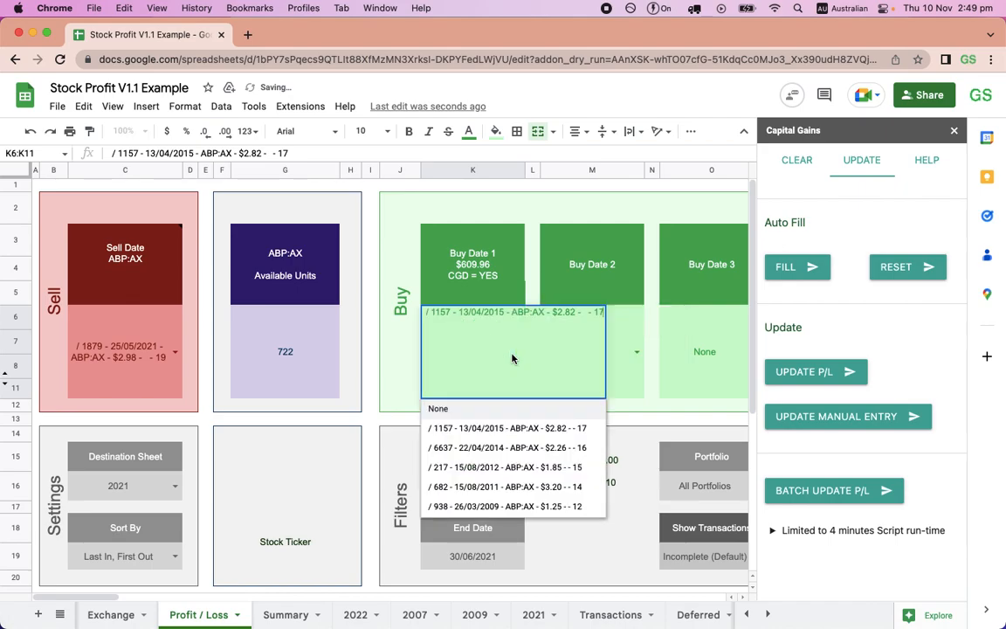
pyautogui.click(489, 467)
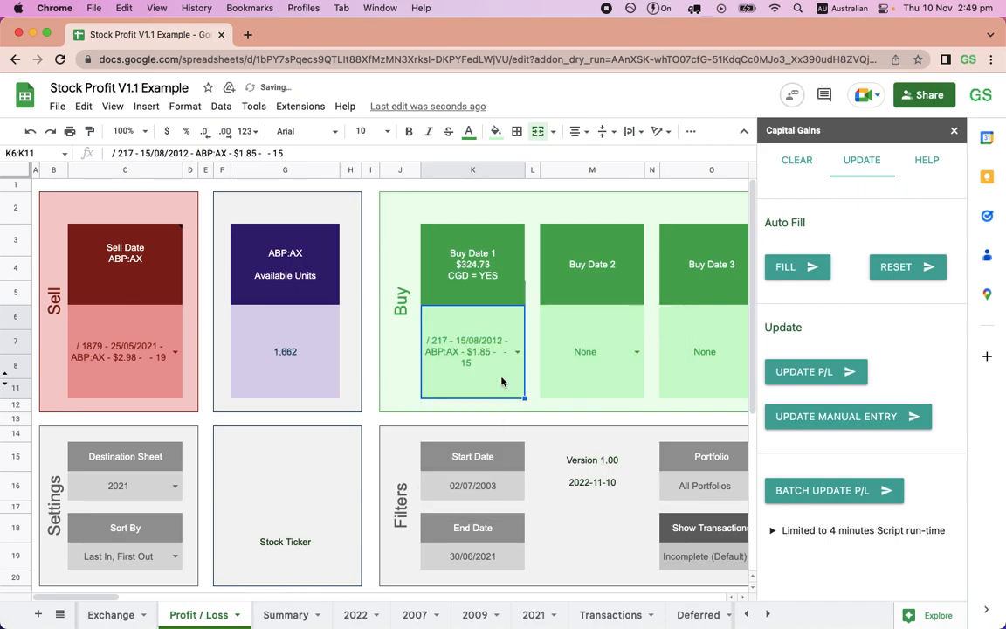
pyautogui.click(517, 352)
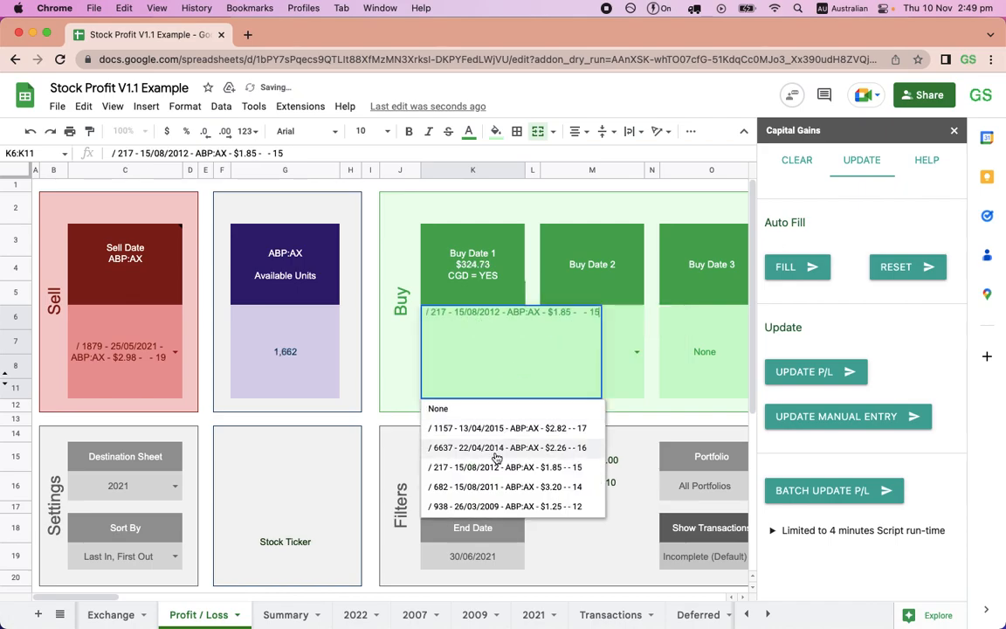
pyautogui.click(502, 505)
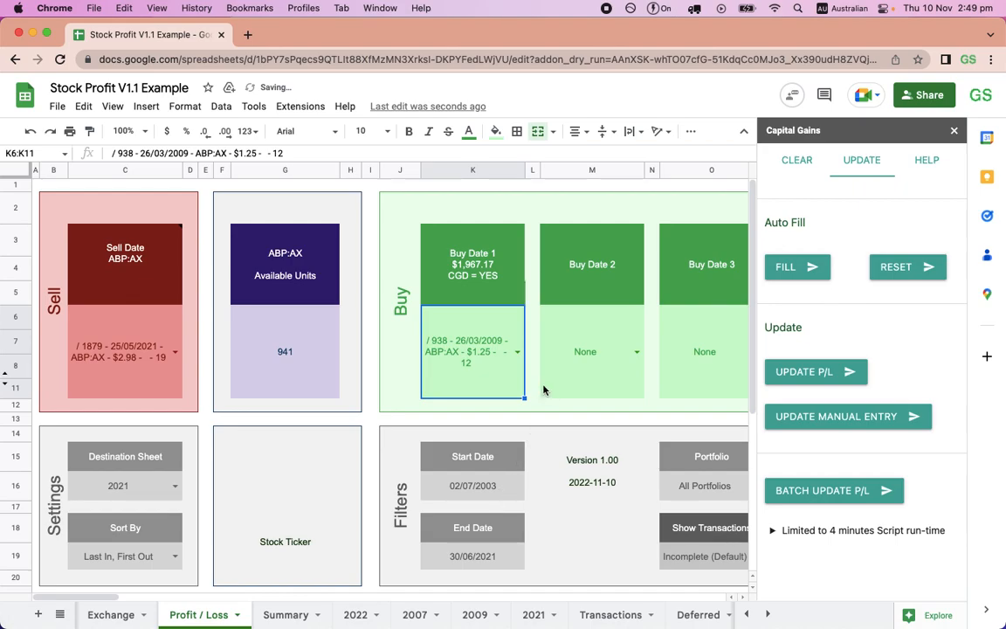
# Review the Sort By options in the Settings block without changing the current order.
pyautogui.click(176, 557)
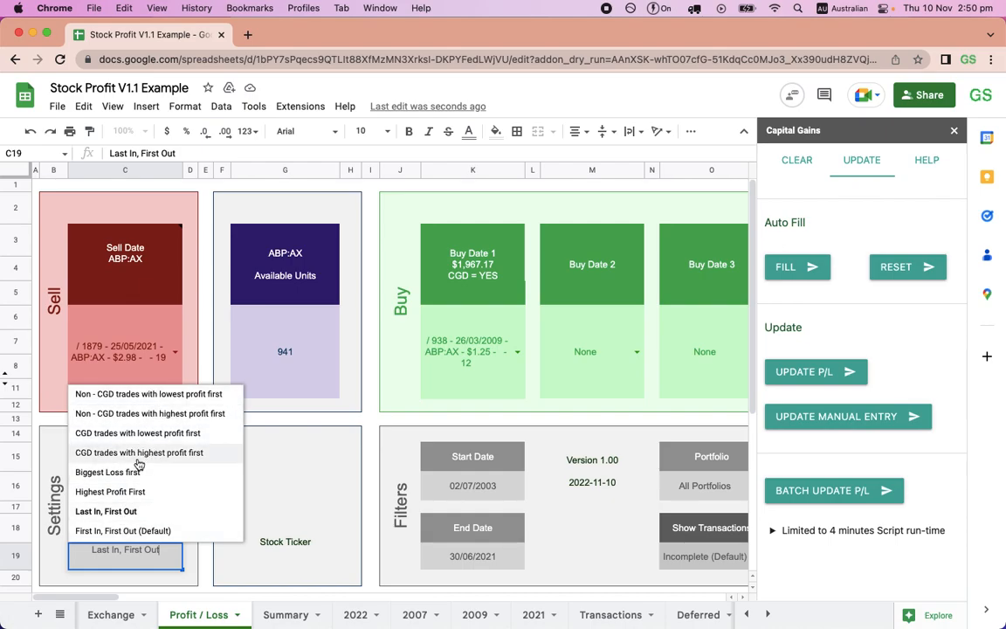
pyautogui.click(367, 419)
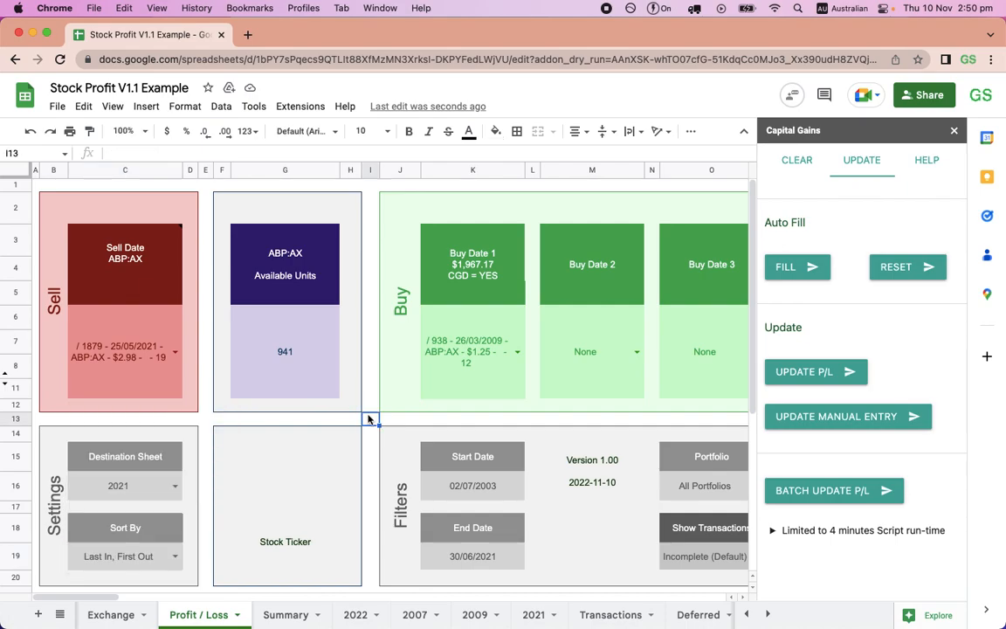
# Set the Profit / Loss Trades filter to Show Break Even Trades and check its effect on the Sell Date and Buy Date 1 cells.
pyautogui.hscroll(5, 447, 419)
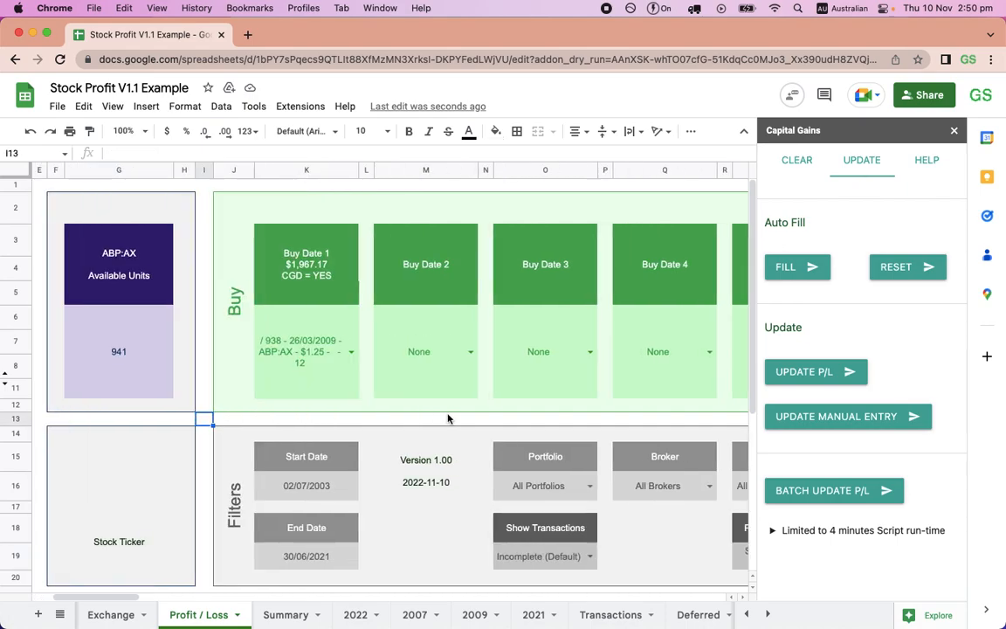
pyautogui.hscroll(5, 448, 419)
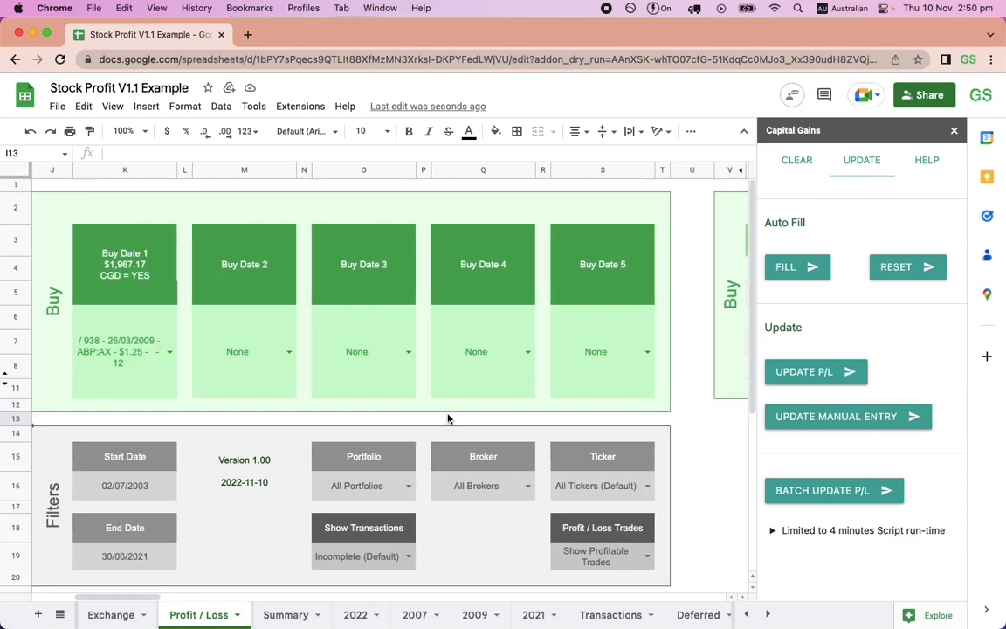
pyautogui.click(644, 558)
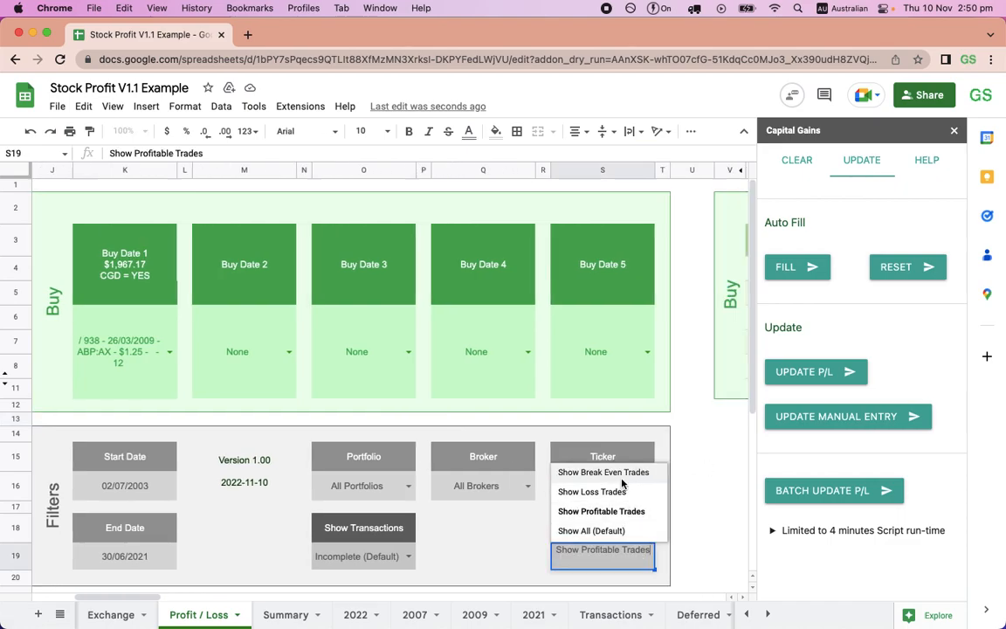
pyautogui.click(620, 474)
pyautogui.moveTo(144, 599); pyautogui.dragTo(102, 598)
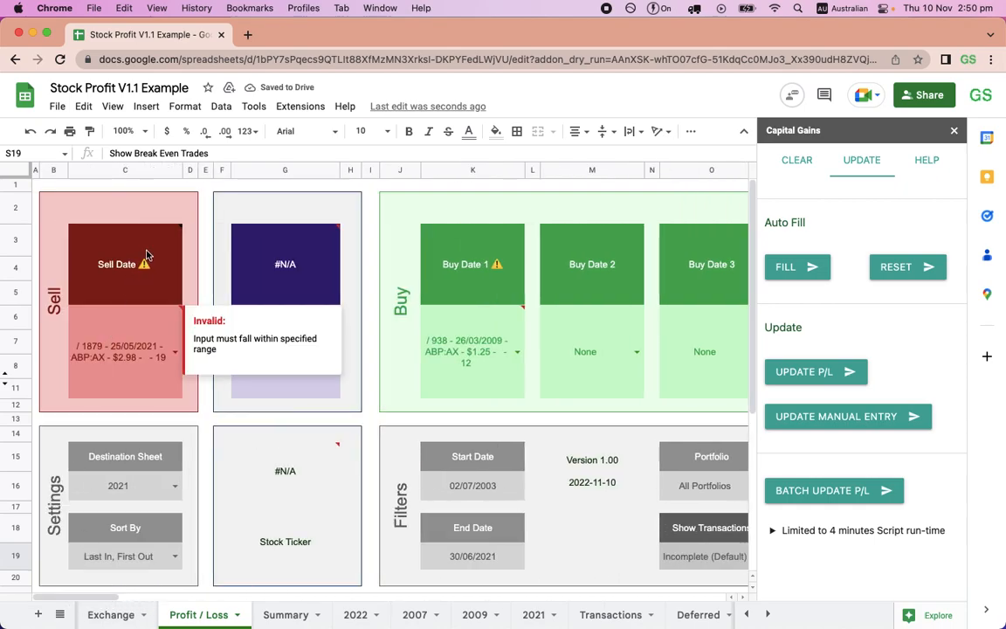
# Set both the Sell Date and Buy Date 1 trade selections to None.
pyautogui.click(176, 358)
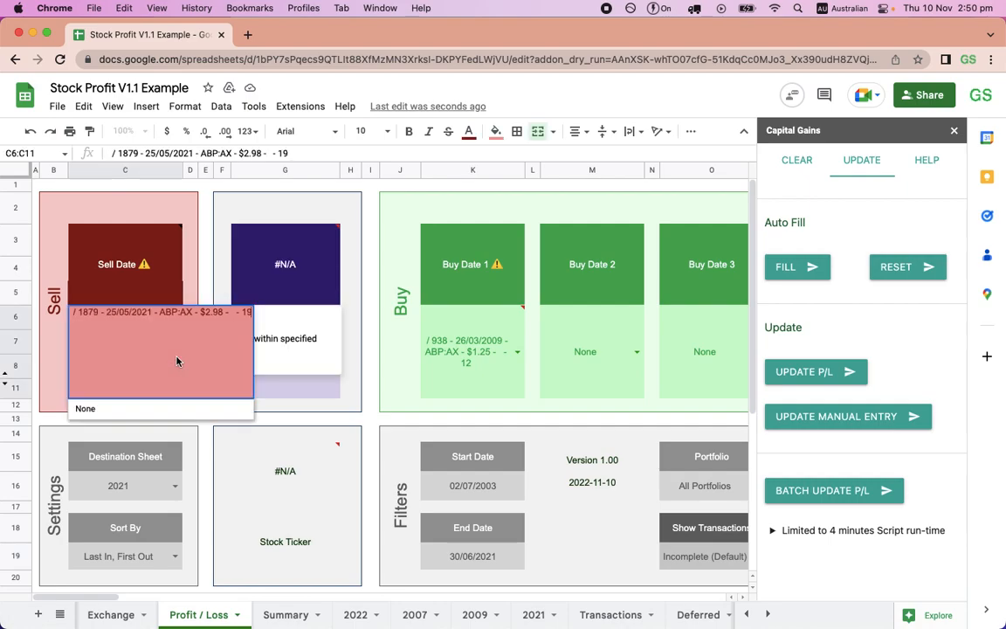
pyautogui.click(164, 417)
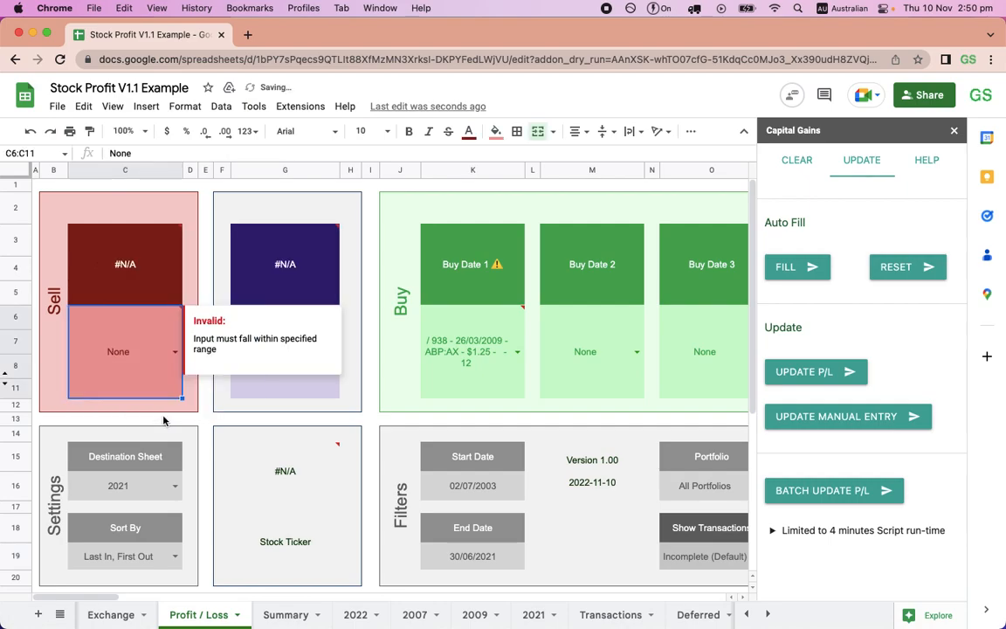
pyautogui.click(517, 353)
pyautogui.click(487, 411)
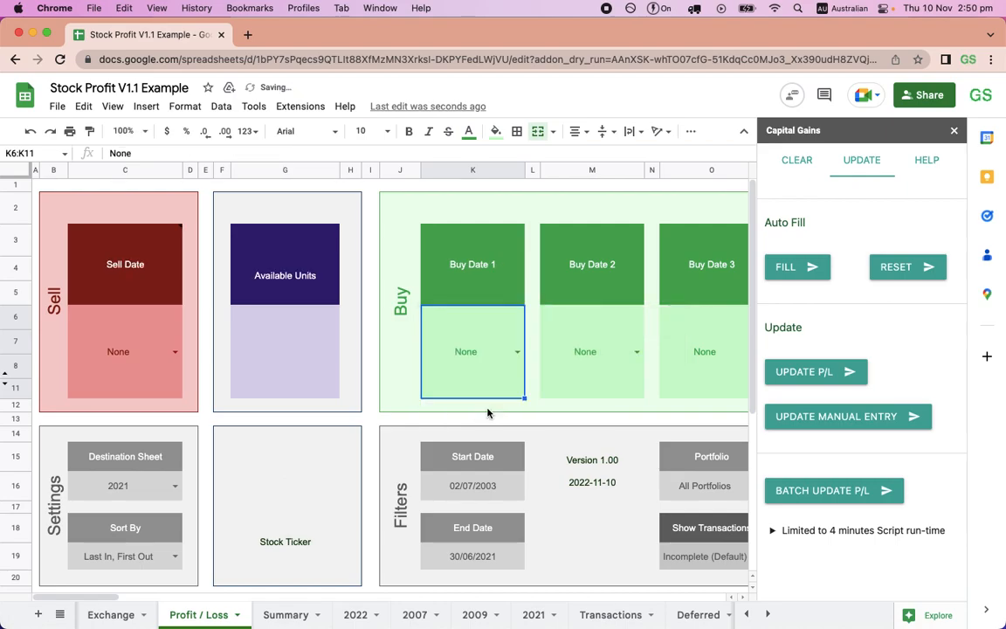
# Check which sell trades Sell Date offers under the break-even filter and look over the Buy and Filters blocks.
pyautogui.click(175, 352)
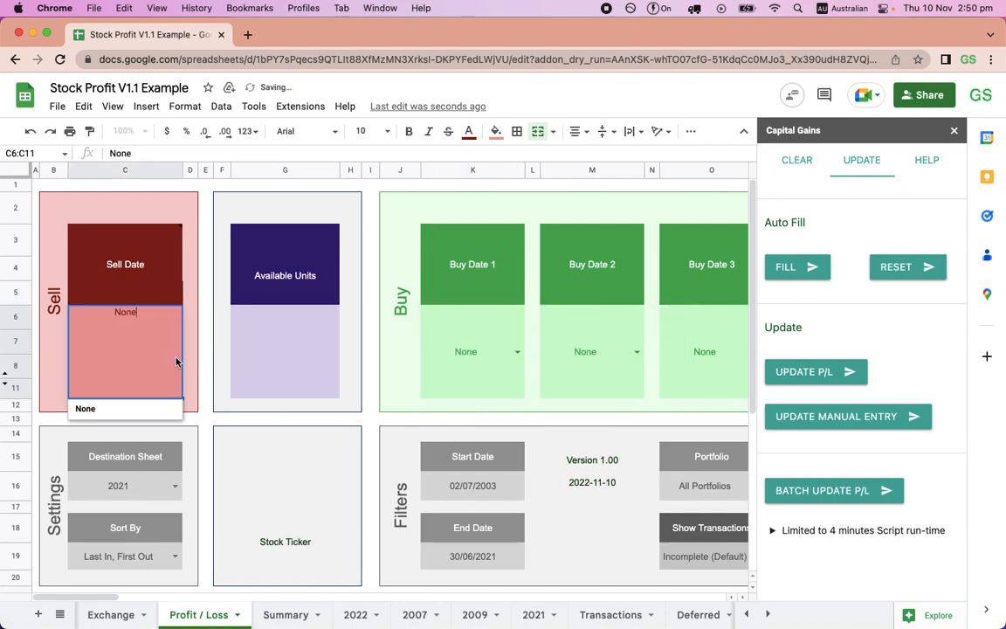
pyautogui.hscroll(1, 340, 376)
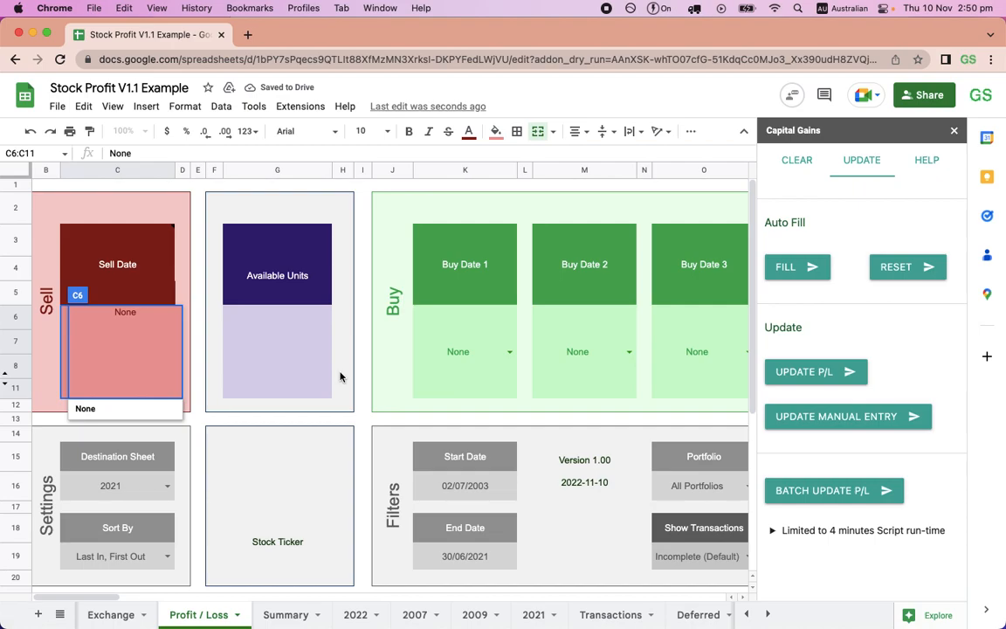
pyautogui.hscroll(2, 341, 376)
pyautogui.click(321, 375)
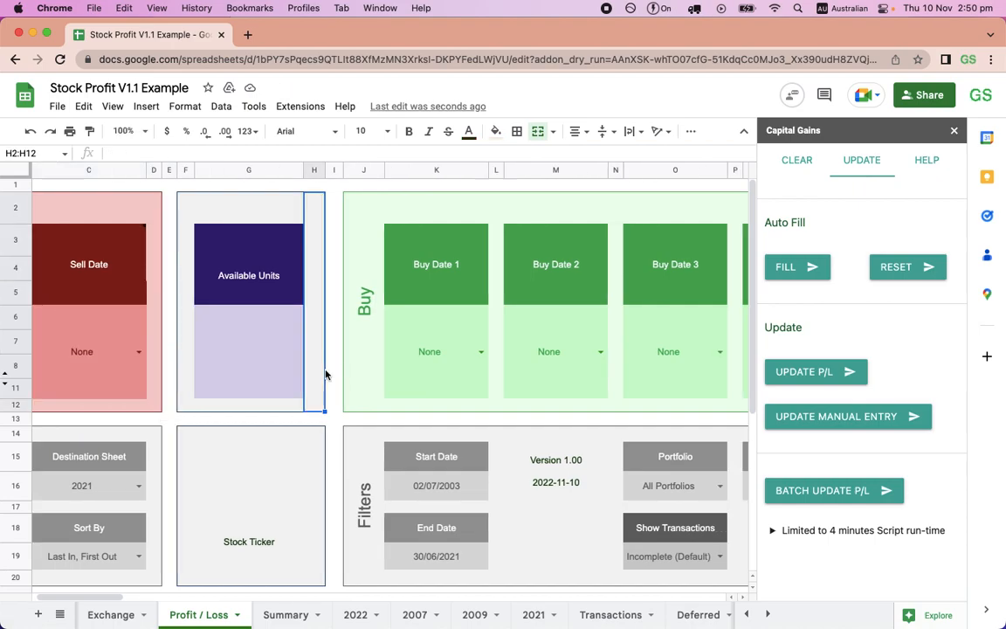
pyautogui.hscroll(5, 425, 431)
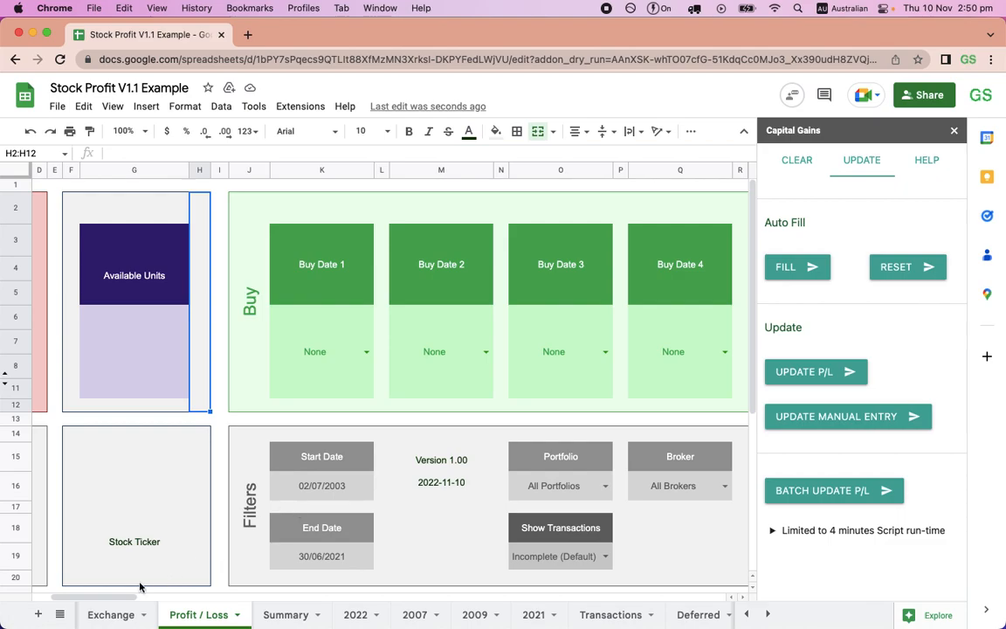
pyautogui.moveTo(111, 597); pyautogui.dragTo(92, 600)
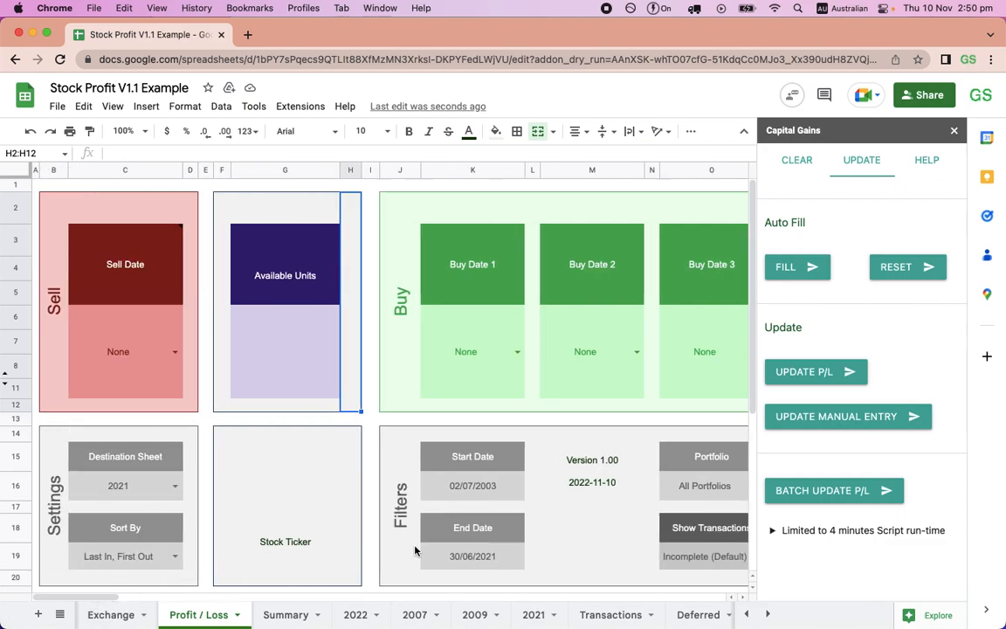
# Look up the date of the 10-unit ANZ:AX sell trade in the Transactions sheet.
pyautogui.click(609, 615)
pyautogui.scroll(-3, 505, 424)
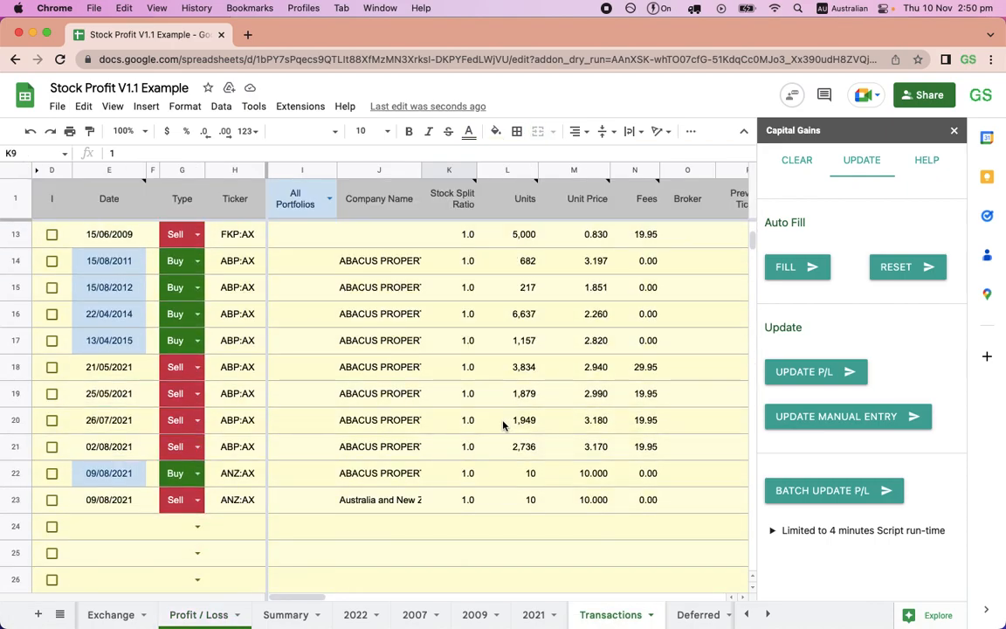
pyautogui.click(112, 507)
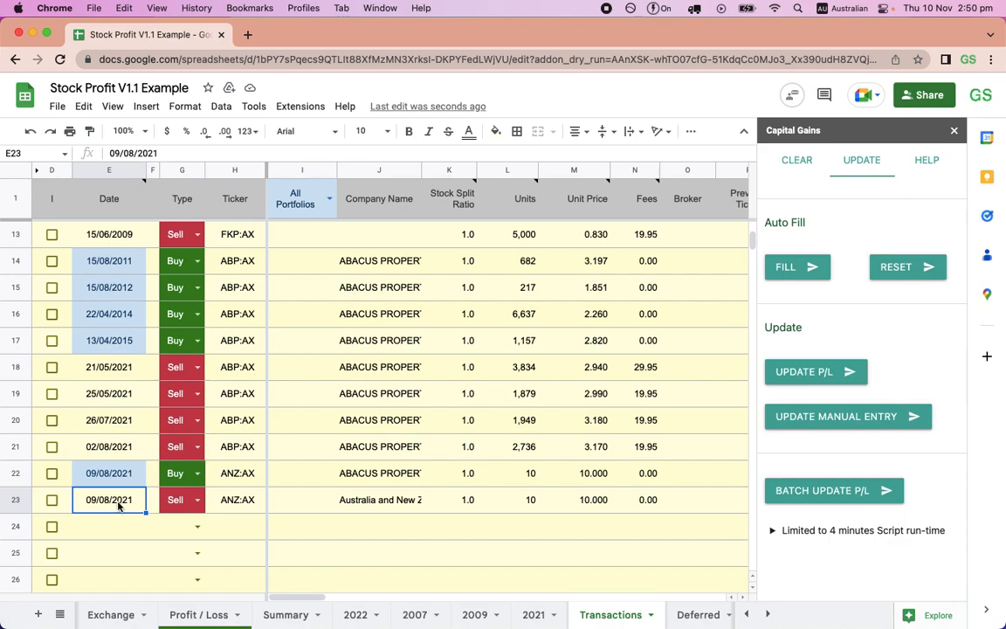
# Set the End Date filter in the Profit / Loss sheet to 30/09/2021.
pyautogui.click(209, 617)
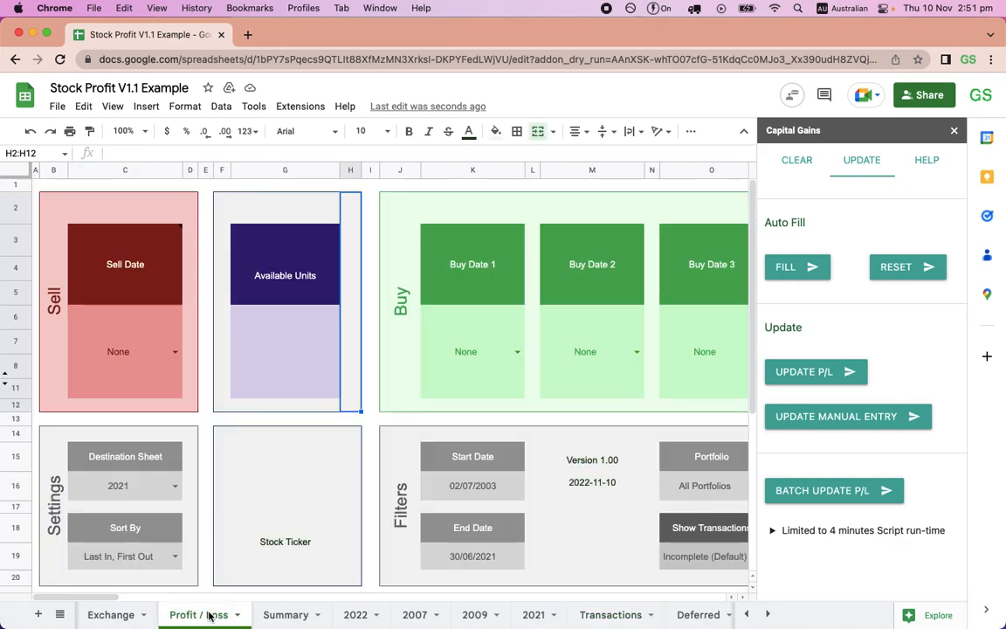
pyautogui.click(485, 562)
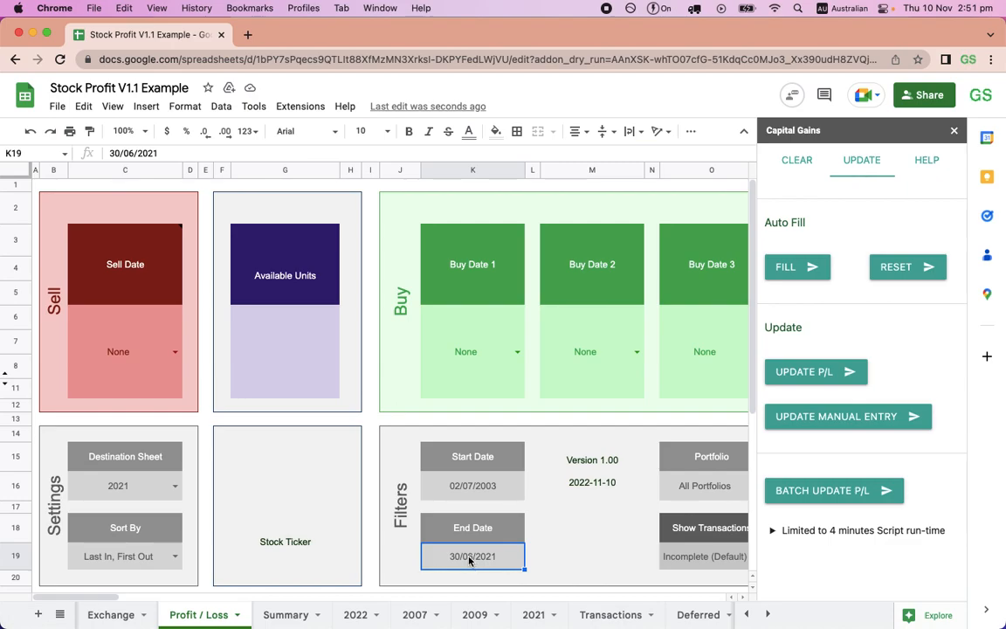
pyautogui.click(133, 152)
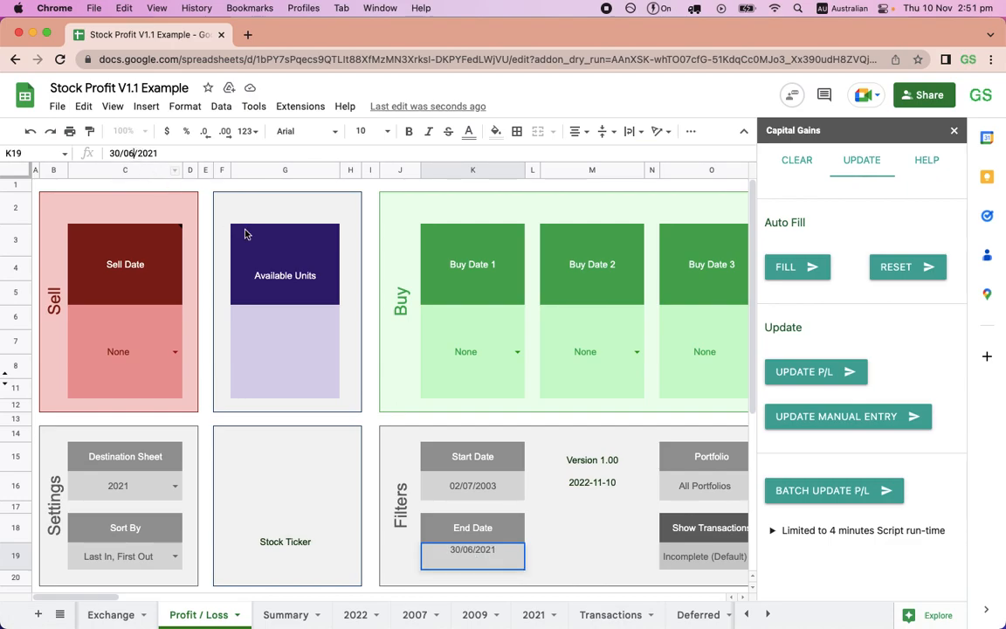
pyautogui.press('BackSpace')
pyautogui.write('9')
pyautogui.click(371, 315)
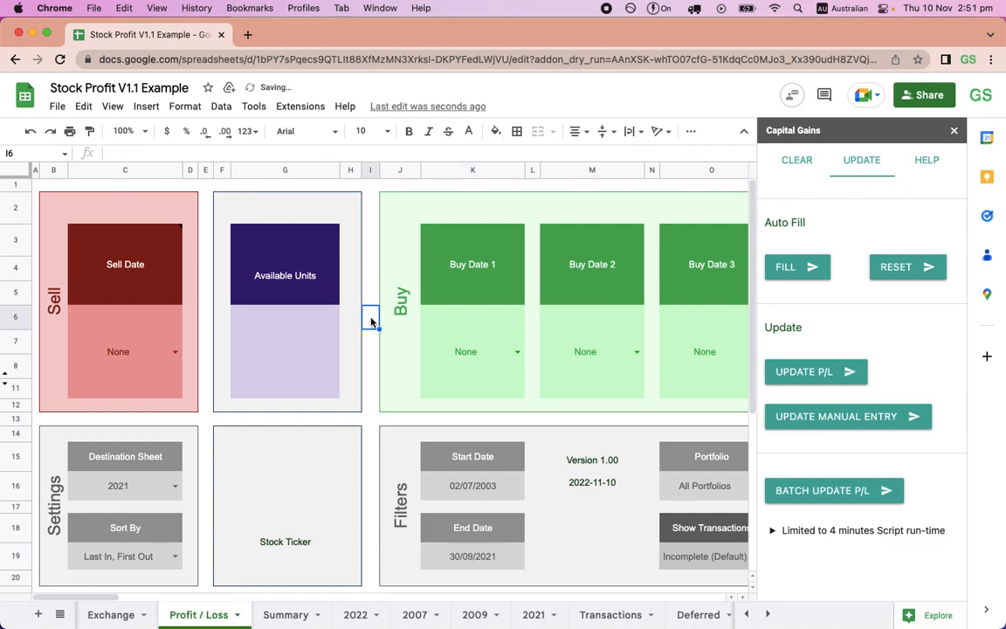
# Select the 10-unit ANZ:AX sell of 09/08/2021 at $10.00 in Sell Date and its matching buy in Buy Date 1.
pyautogui.click(175, 351)
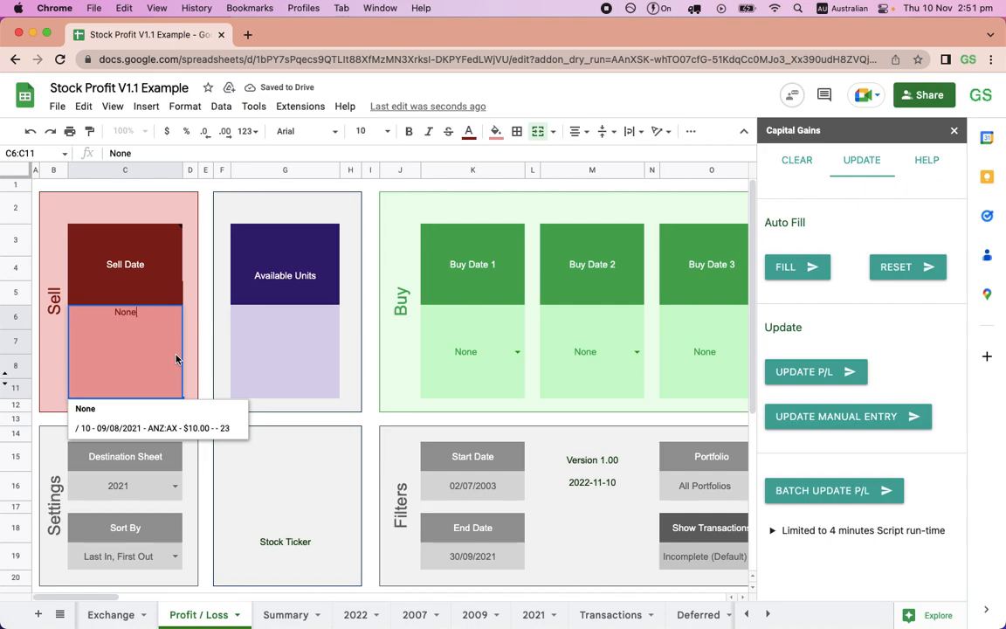
pyautogui.click(168, 427)
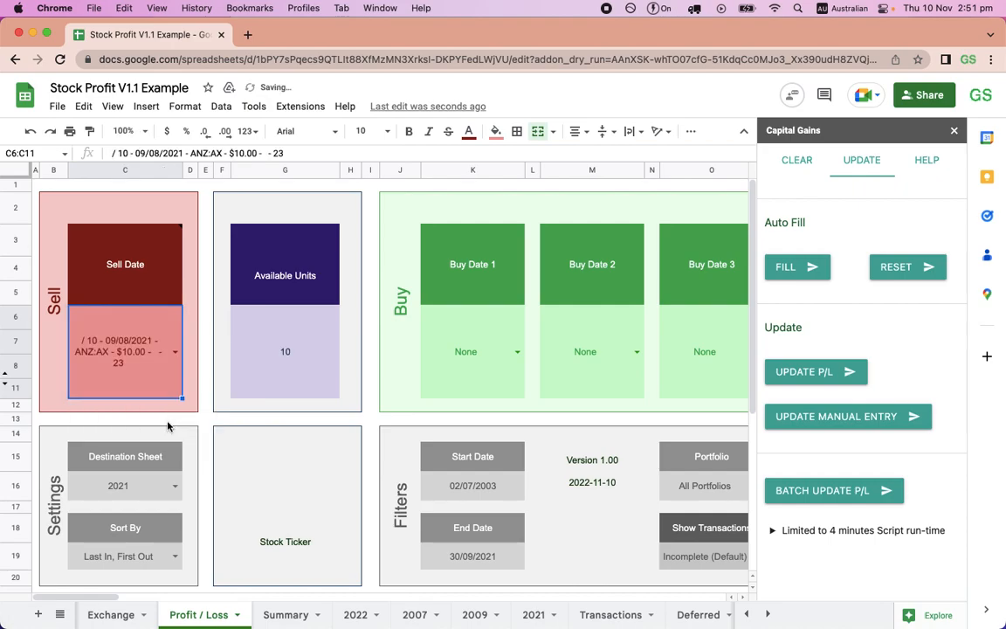
pyautogui.click(513, 353)
pyautogui.click(487, 427)
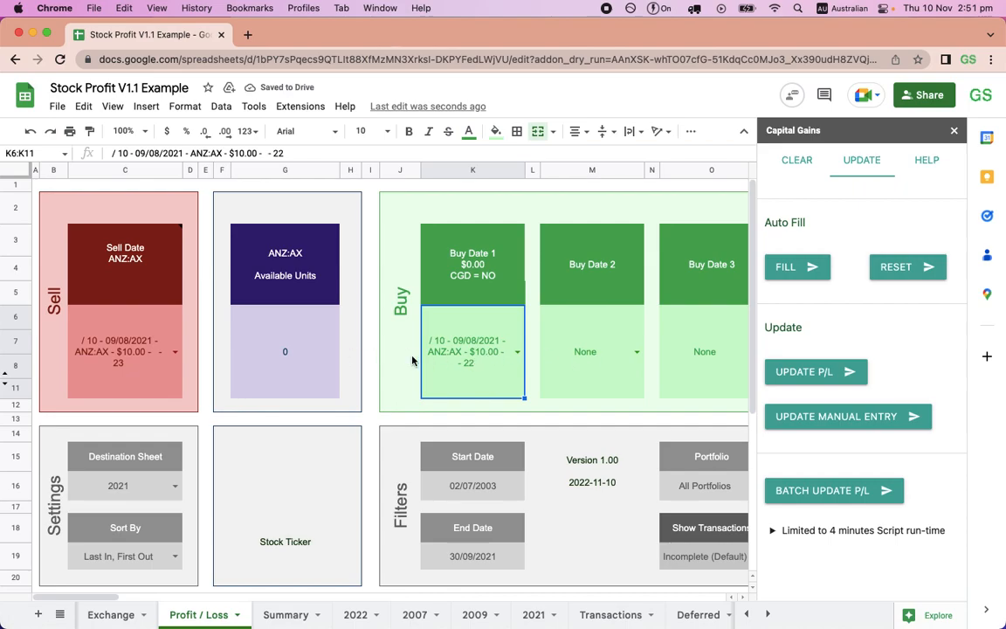
# Reset the selected sell and buy trades using the Capital Gains add-on's Auto Fill options.
pyautogui.click(786, 266)
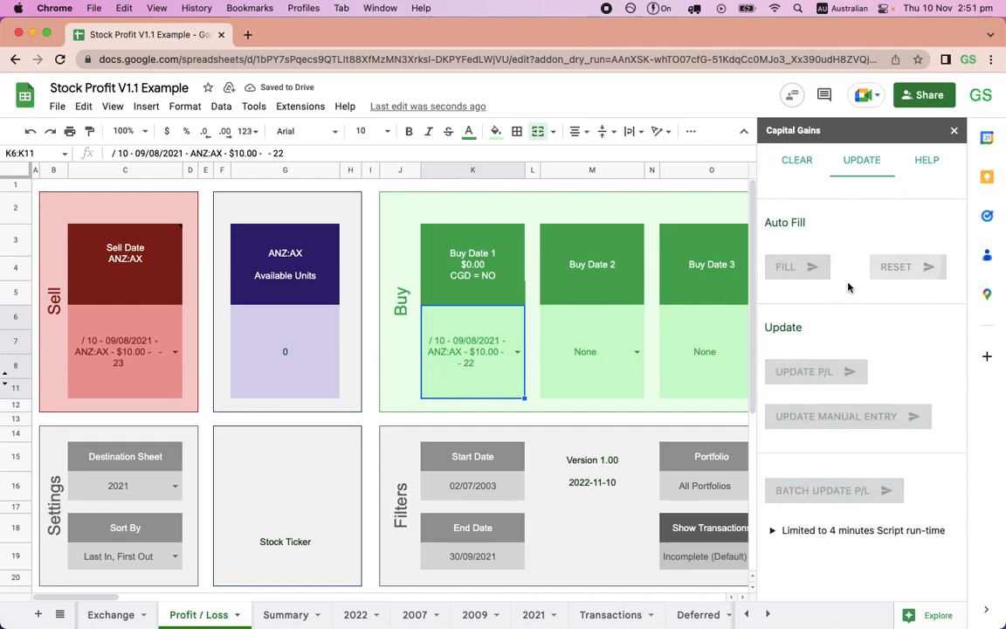
pyautogui.hscroll(1, 485, 463)
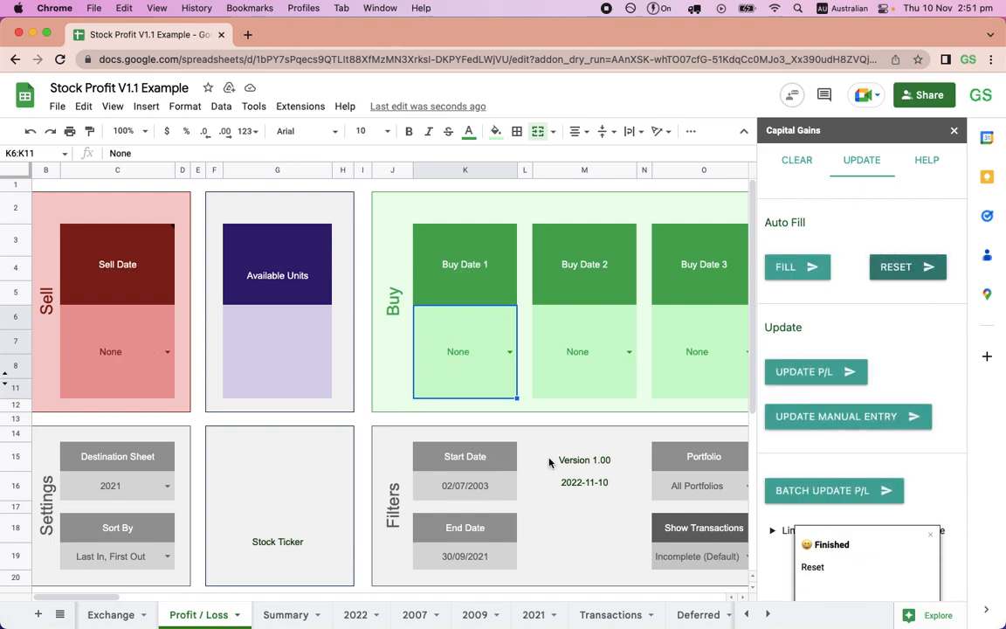
pyautogui.click(610, 510)
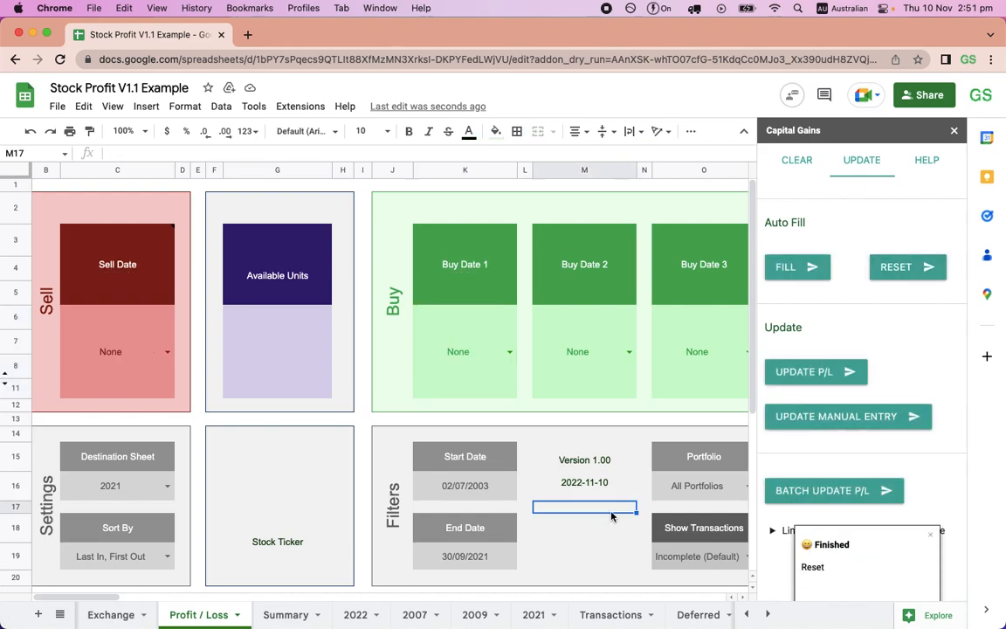
# Set the Show Transactions filter to Completed, and after that to All.
pyautogui.hscroll(1, 610, 512)
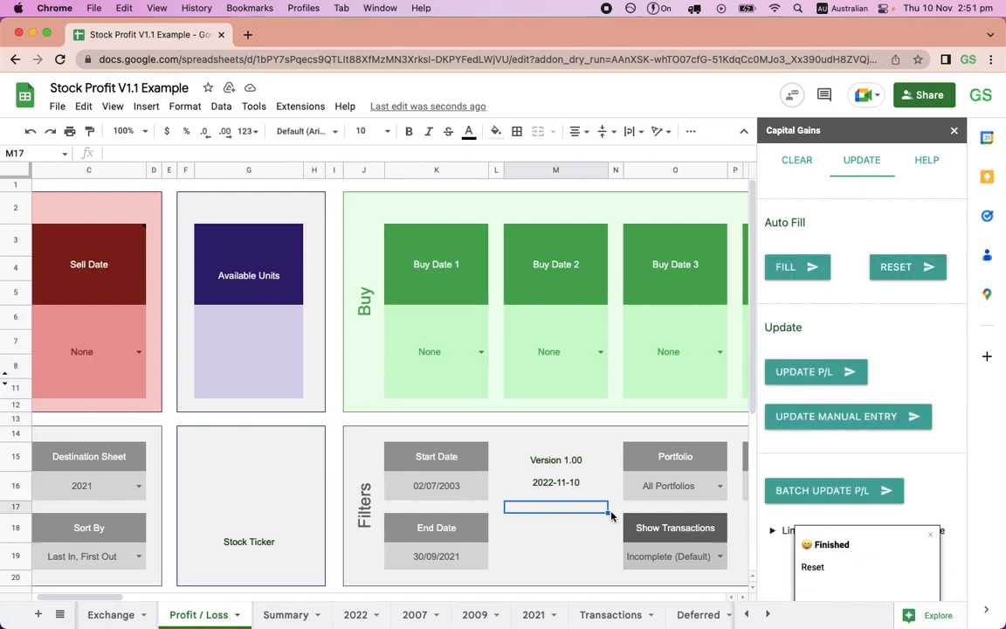
pyautogui.click(720, 556)
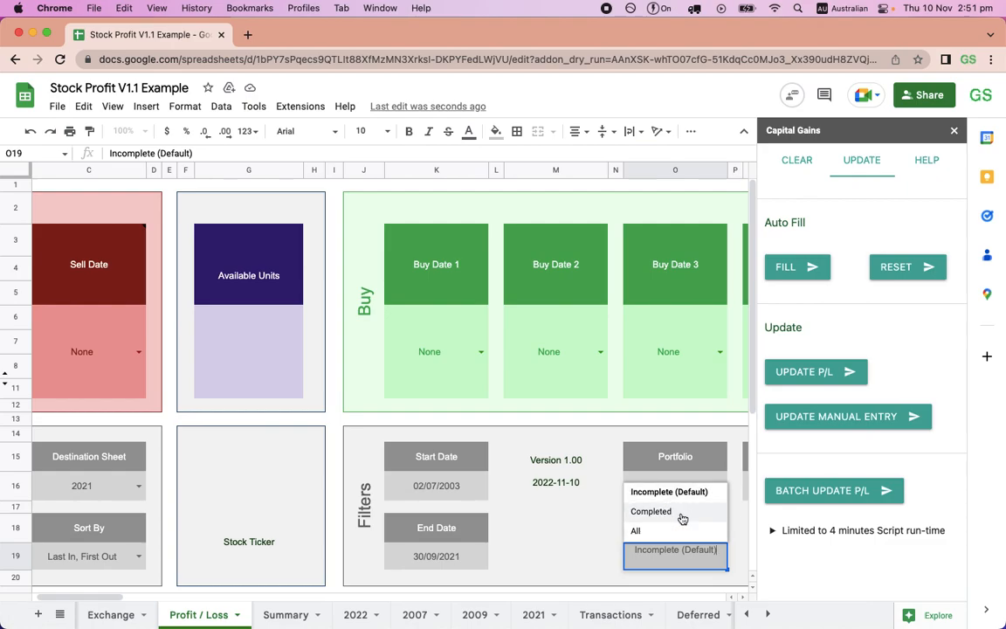
pyautogui.click(682, 519)
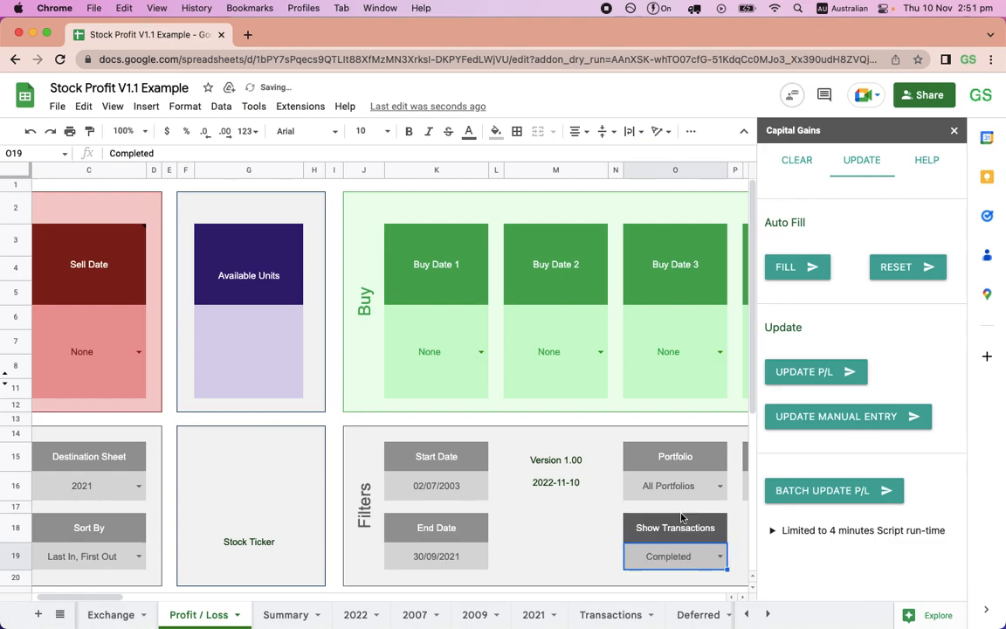
pyautogui.click(711, 556)
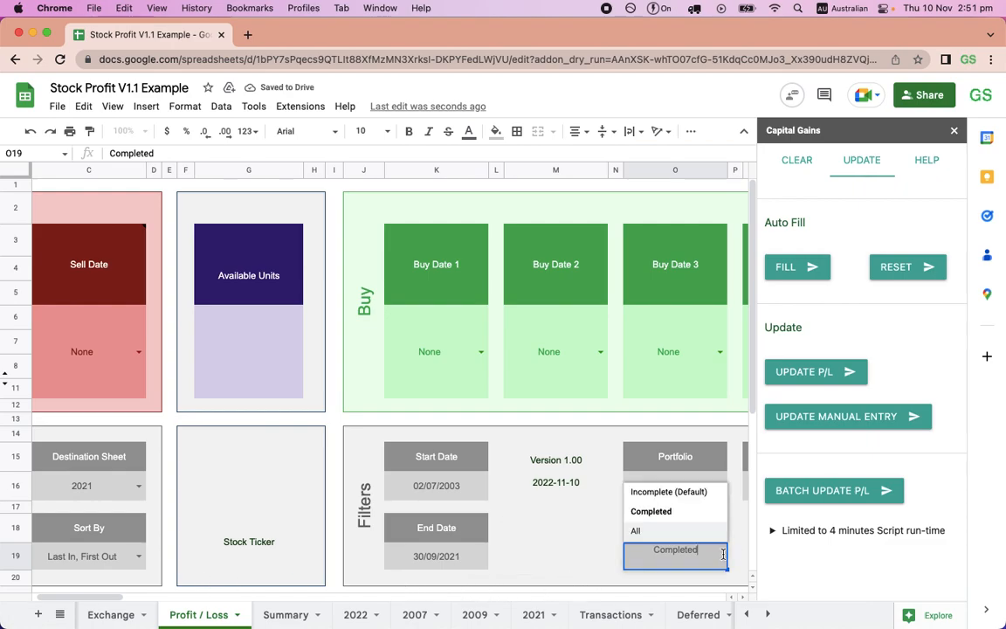
pyautogui.click(658, 535)
# Review the sell trades offered in Sell Date with Show Transactions set to All, leaving the selection at None.
pyautogui.moveTo(90, 595)
pyautogui.mouseDown()
pyautogui.moveTo(72, 595)
pyautogui.moveTo(150, 591)
pyautogui.moveTo(76, 597)
pyautogui.mouseUp()
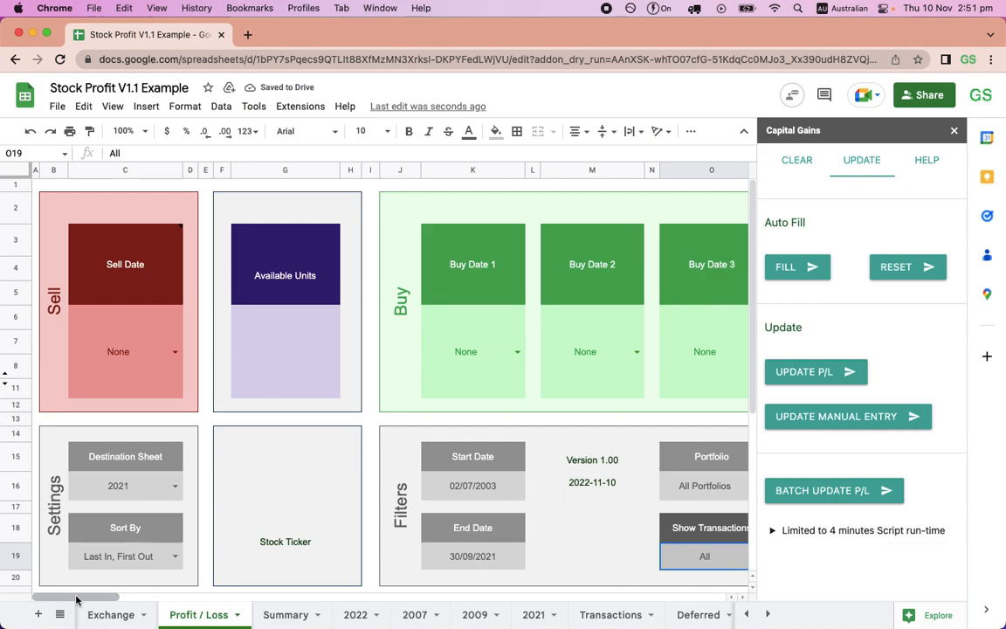
pyautogui.click(175, 351)
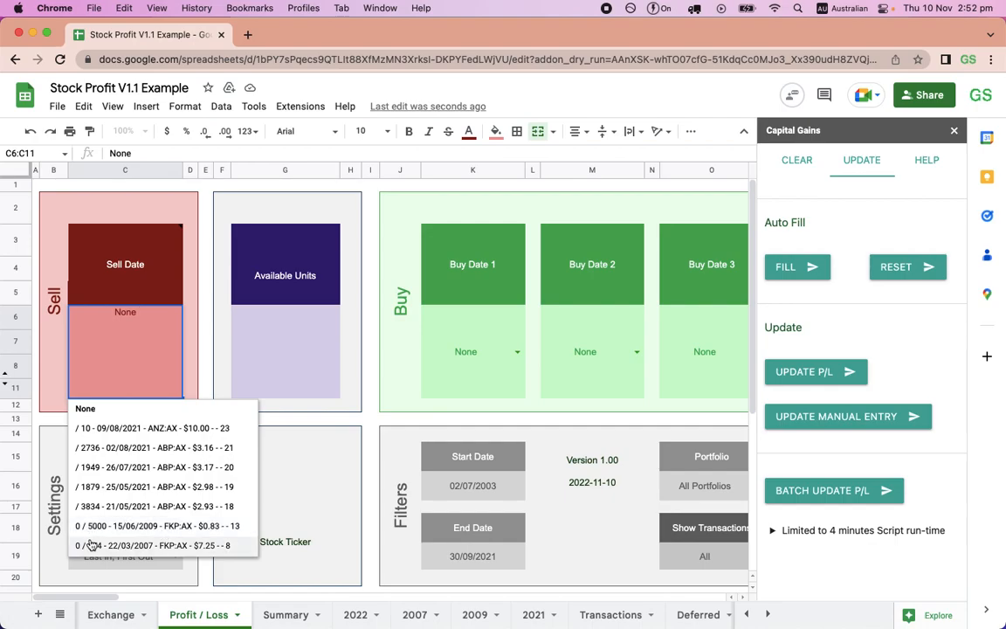
pyautogui.click(611, 525)
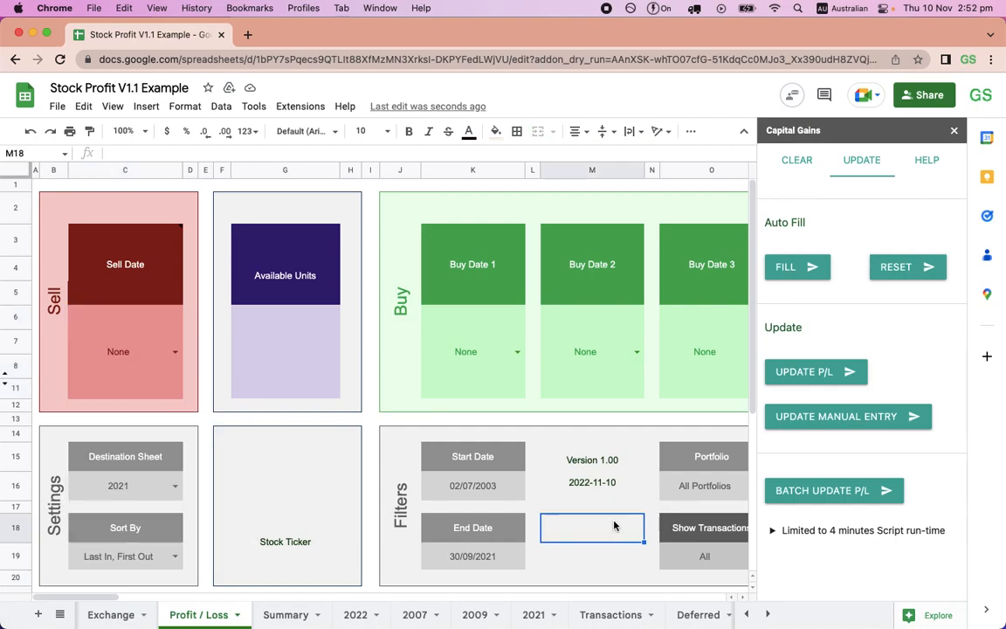
# Set the Show Transactions filter back to Incomplete (Default).
pyautogui.click(710, 558)
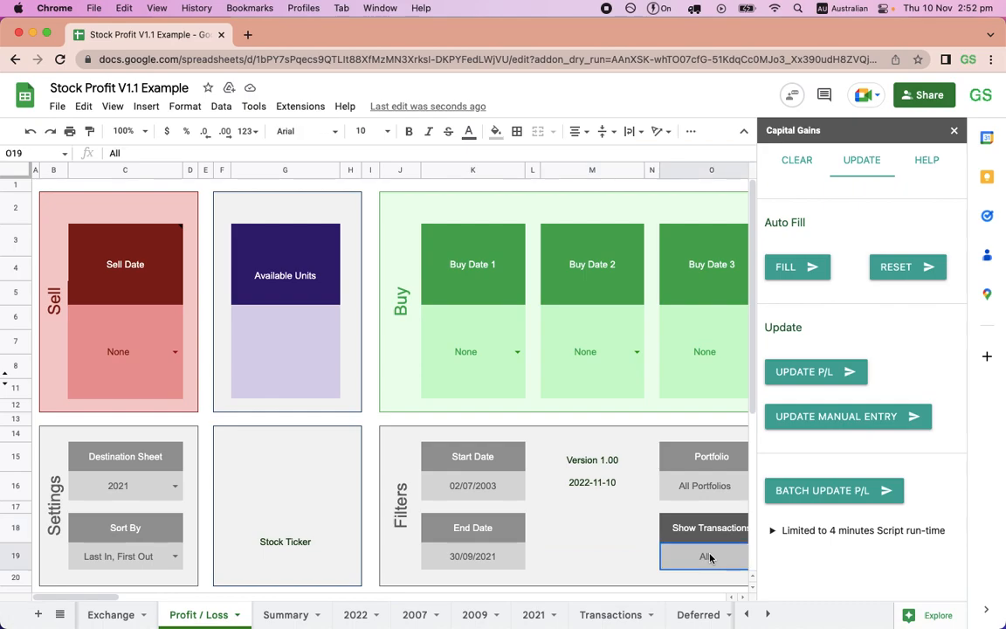
pyautogui.hscroll(1, 710, 557)
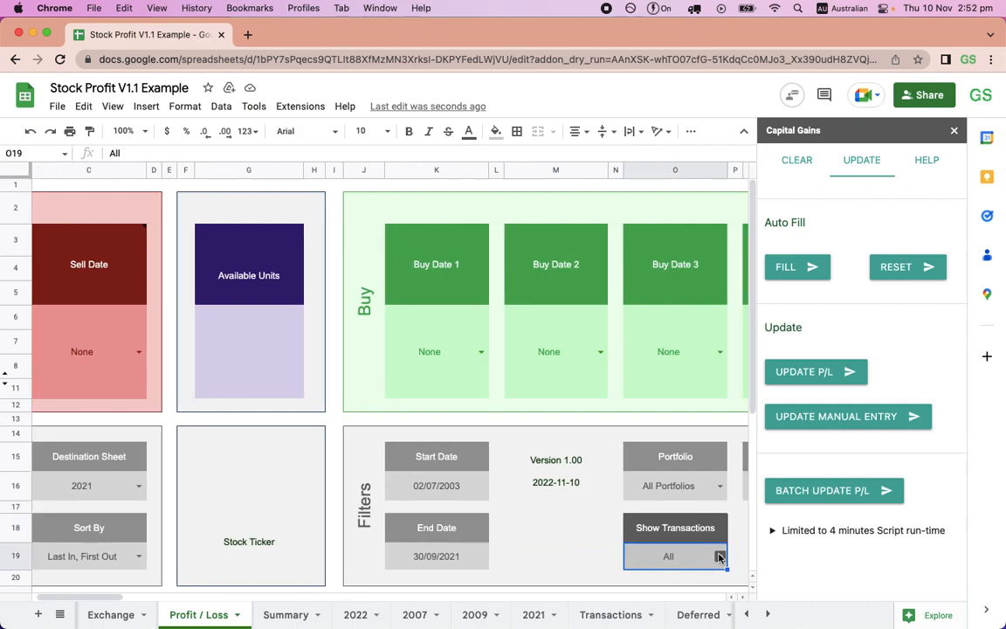
pyautogui.click(710, 558)
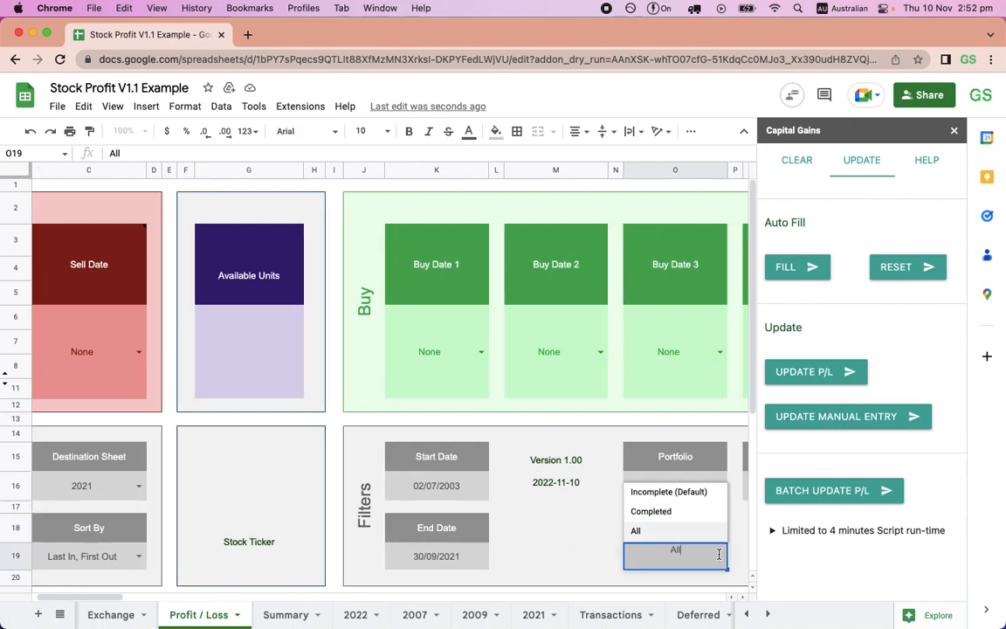
pyautogui.click(706, 500)
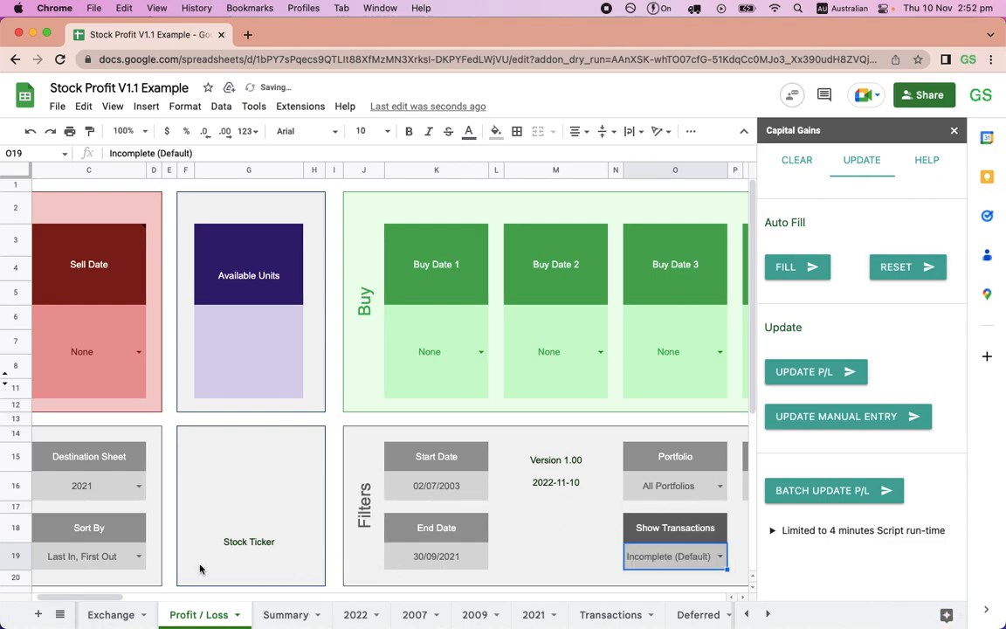
# Review the sell trades offered in Sell Date for incomplete break-even transactions without selecting one.
pyautogui.moveTo(104, 599); pyautogui.dragTo(72, 597)
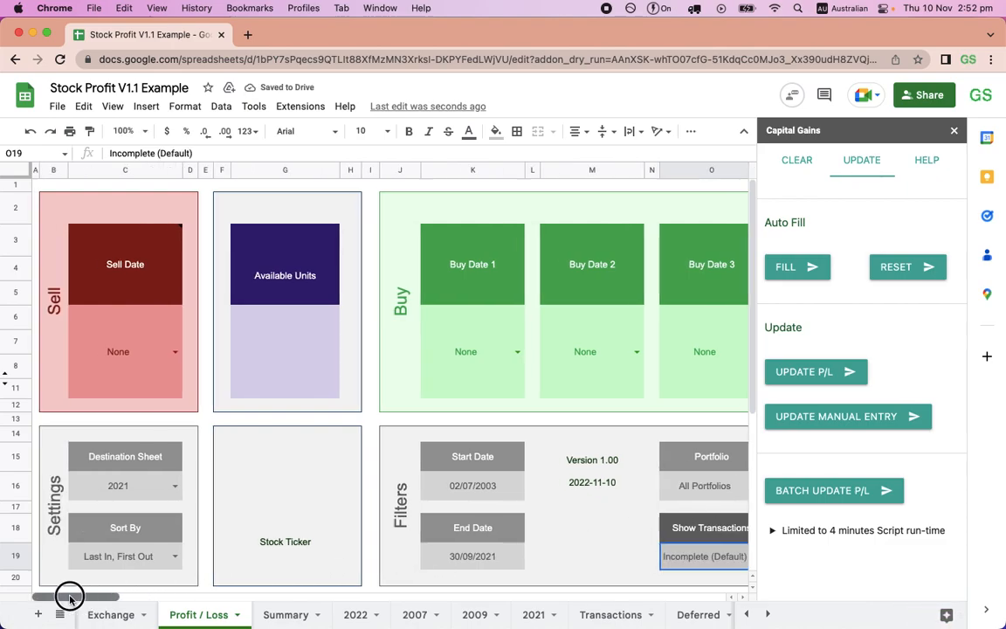
pyautogui.click(175, 351)
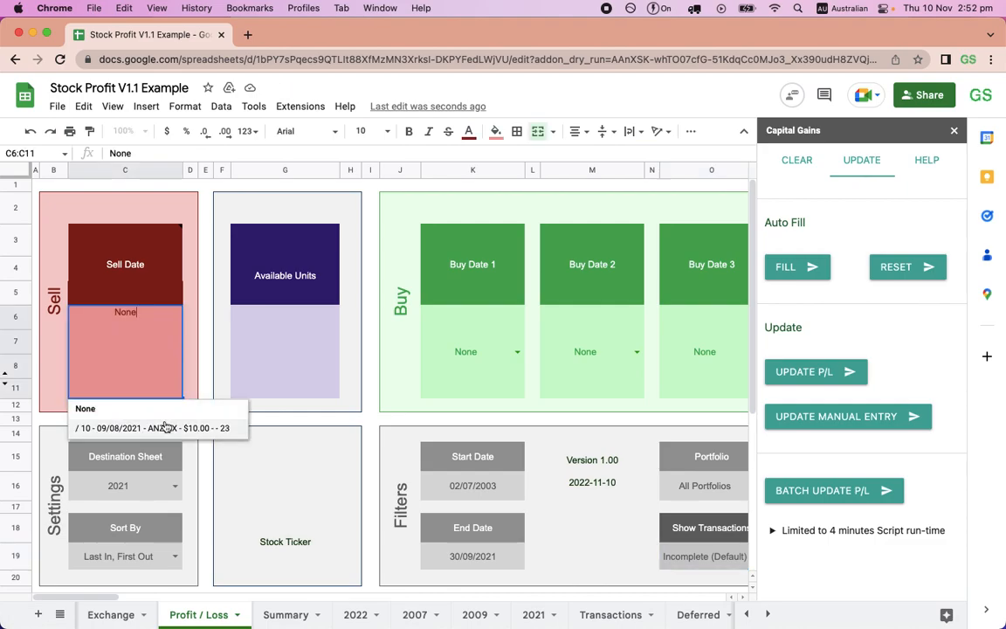
pyautogui.click(370, 528)
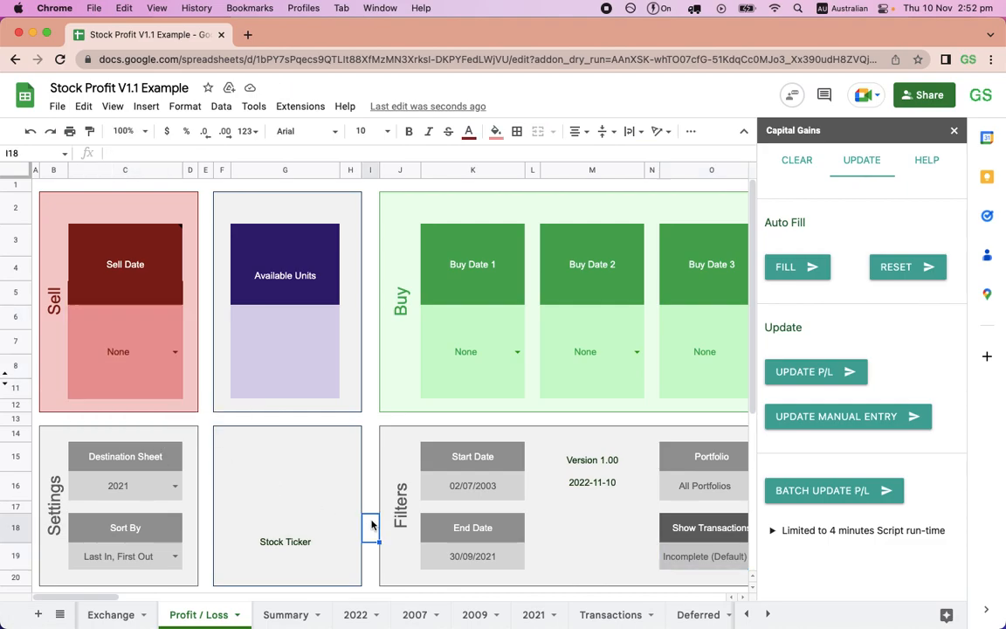
# Set the Profit / Loss Trades filter to Show All (Default) and check the sell trades offered in Sell Date.
pyautogui.hscroll(8, 594, 520)
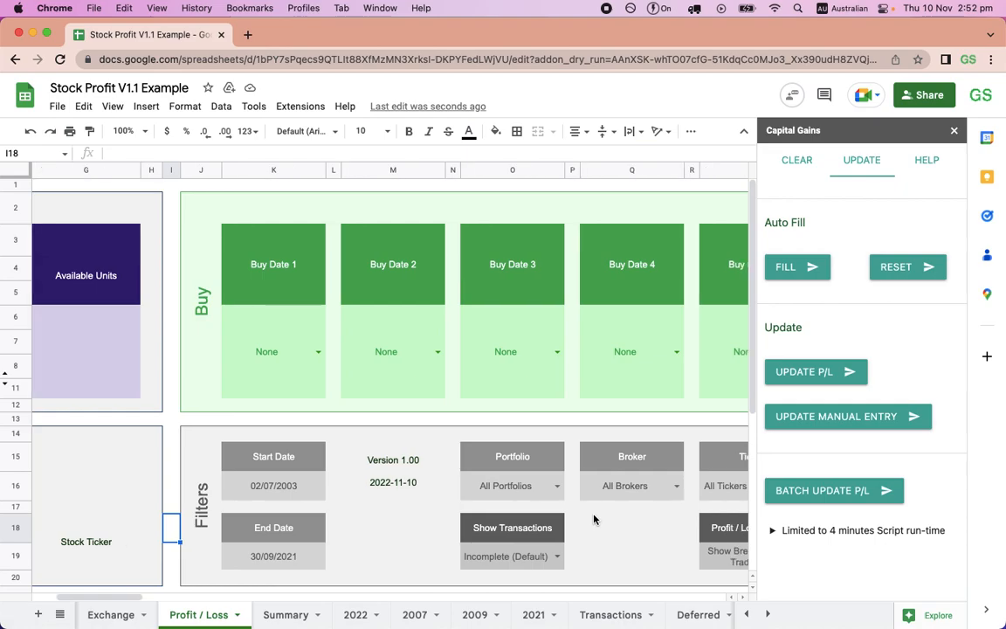
pyautogui.click(660, 553)
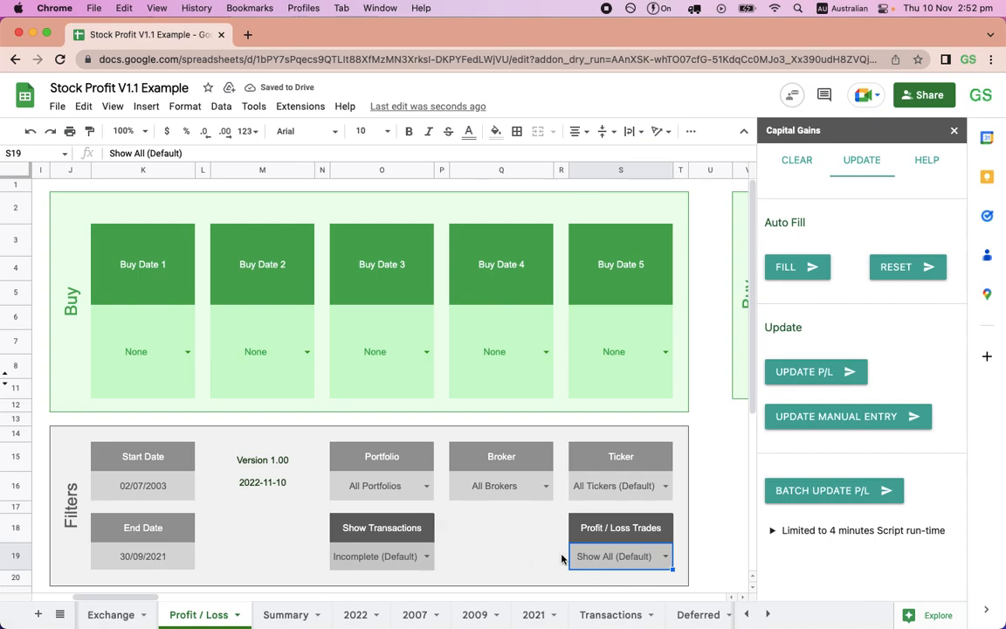
pyautogui.moveTo(125, 596); pyautogui.dragTo(40, 603)
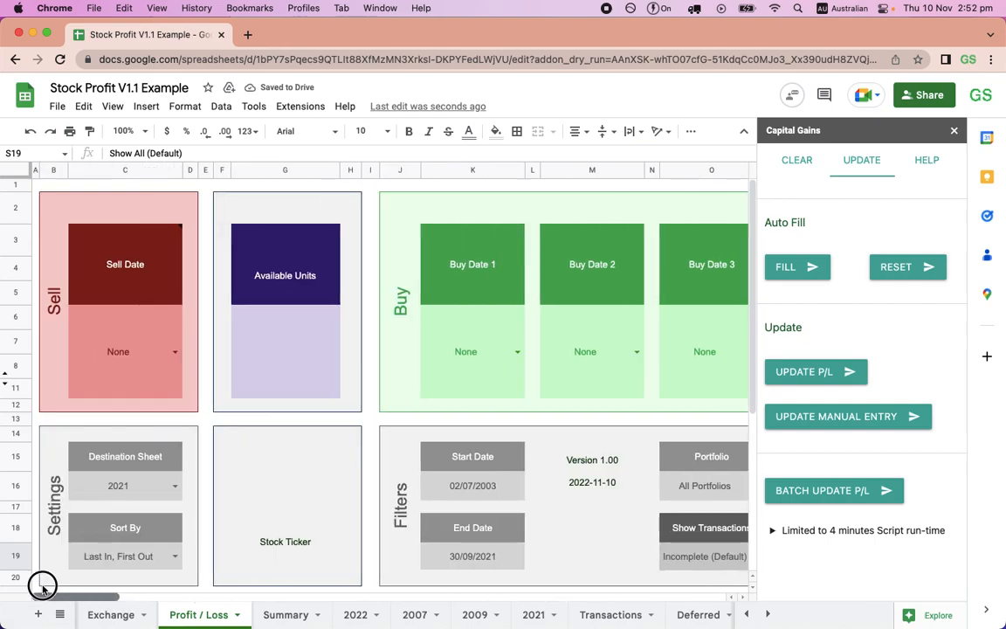
pyautogui.click(173, 358)
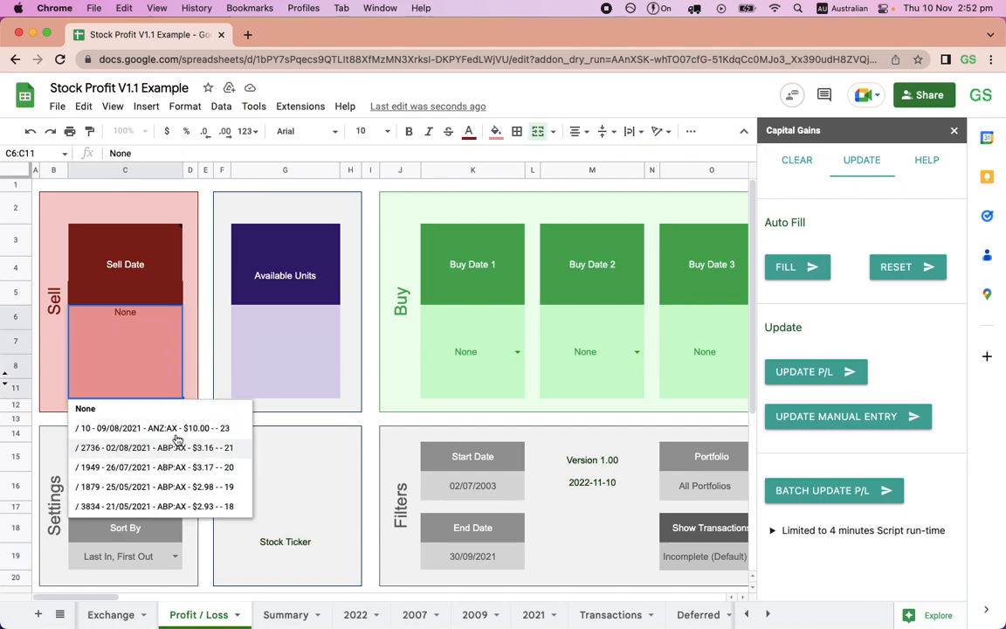